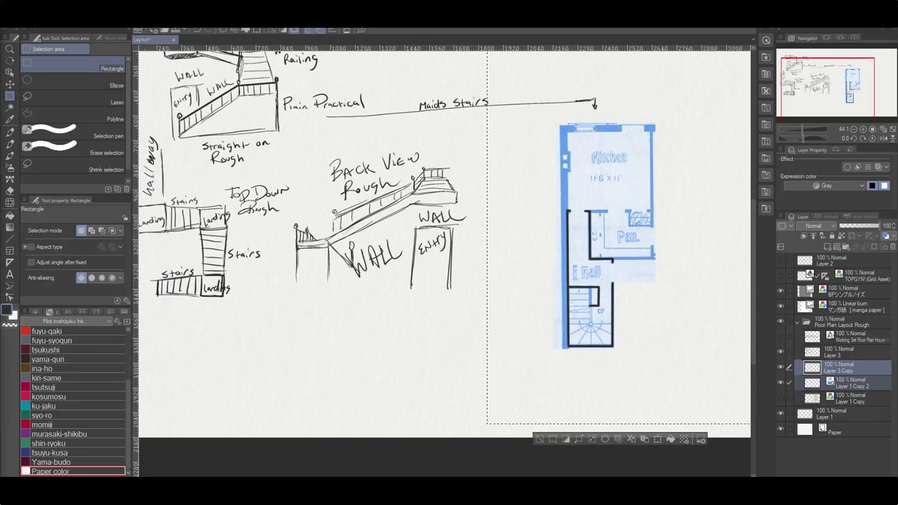
Divide the hall plan's stairwell into flights and landings with straight lines over the blue floor plan.
key("ctrl+d")
key("p")
key("u")
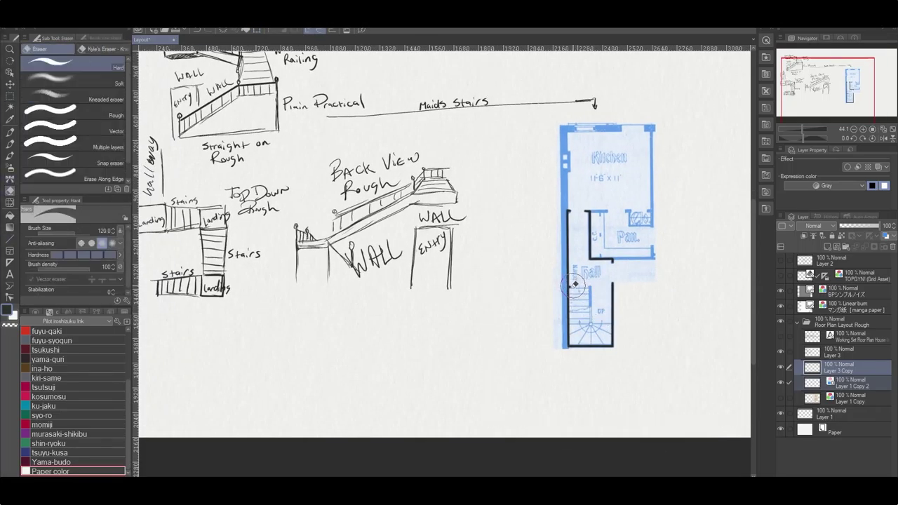
scroll(577, 246, "up", 3)
left_click_drag(557, 328, 602, 328)
left_click_drag(571, 354, 581, 354)
left_click_drag(581, 354, 581, 420)
left_click_drag(581, 420, 645, 420)
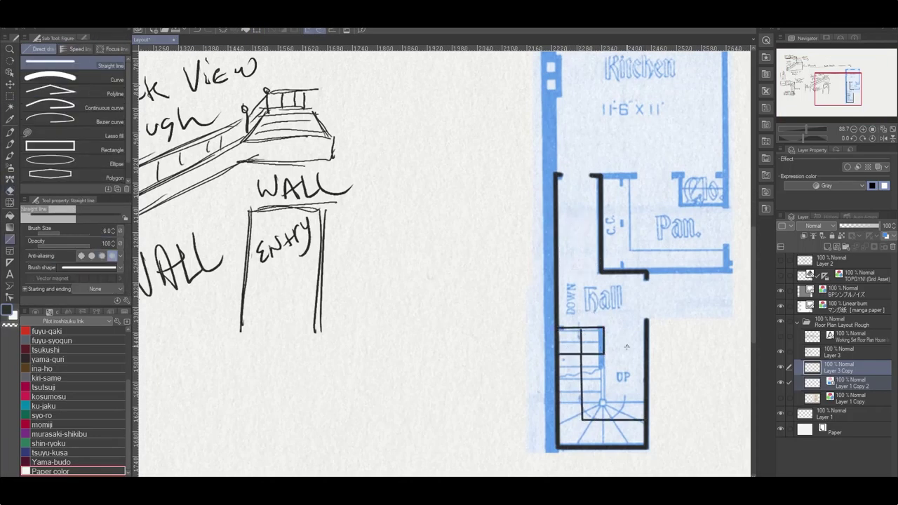
On a new layer, draw the stair treads and copy and paste them to fill the stairwell's flights.
key("p")
key("ctrl+shift+n")
mouse_move(597, 337)
left_mouse_down()
mouse_move(610, 261)
mouse_move(612, 277)
mouse_move(649, 312)
mouse_move(582, 285)
left_mouse_up()
key("m")
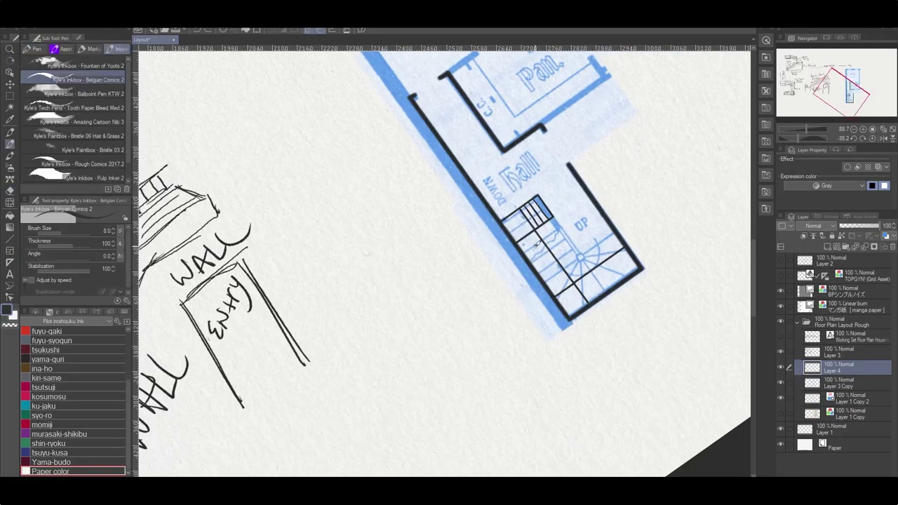
left_click_drag(546, 240, 517, 260)
key("ctrl+c")
key("ctrl+v")
key("ctrl+t")
key("e")
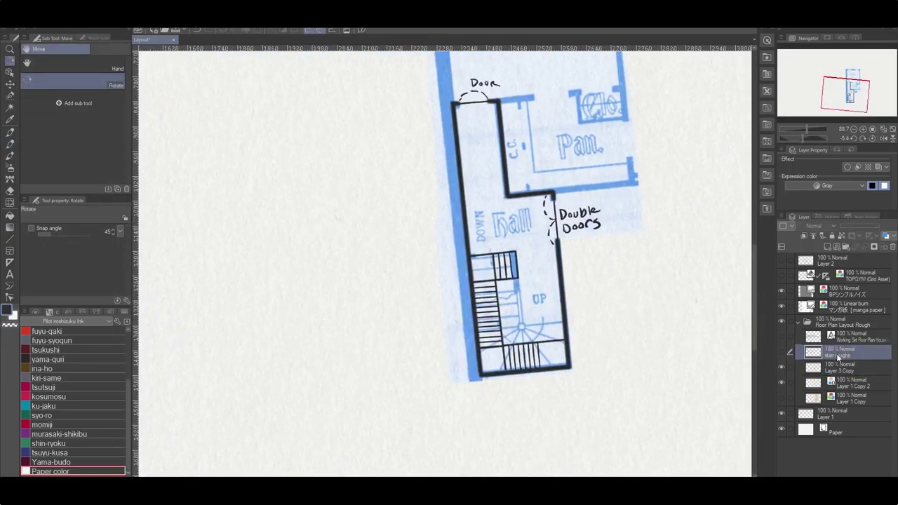
Group the layout and floor plan layers in a folder and rename the folder.
left_click(821, 382)
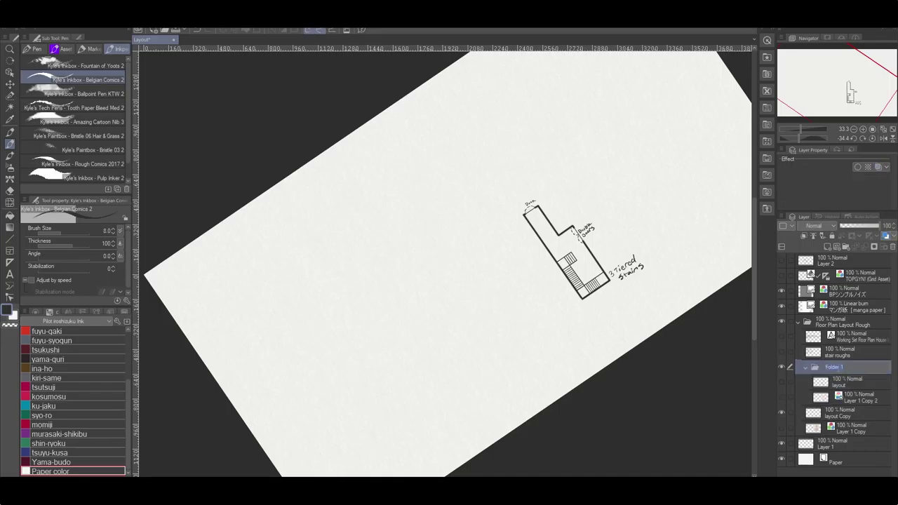
type("Fir")
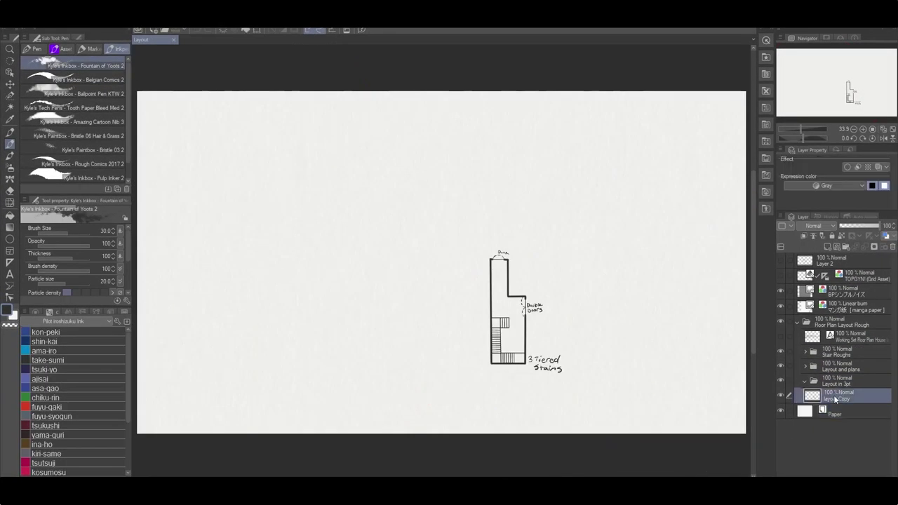
Show the TOPGYN! Grid Asset perspective grid and reposition its horizon and vanishing points.
left_click(858, 277)
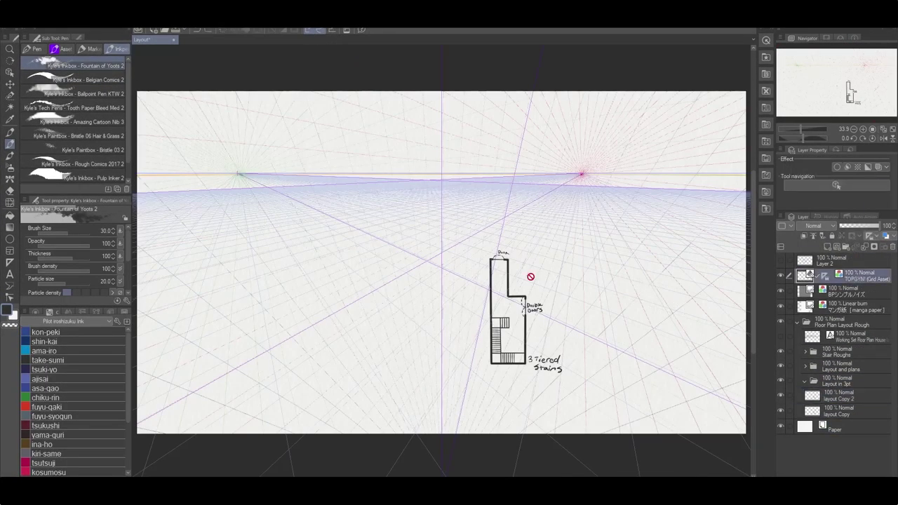
key("o")
left_click_drag(337, 232, 392, 214)
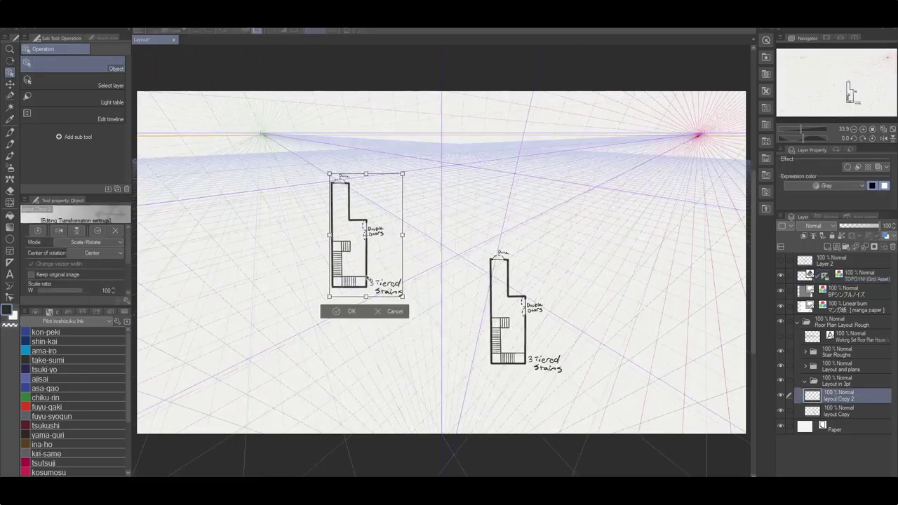
Rotate and distort the copied floor plan to fit the perspective grid and name its layer LO position 1.
left_click_drag(421, 309, 425, 360)
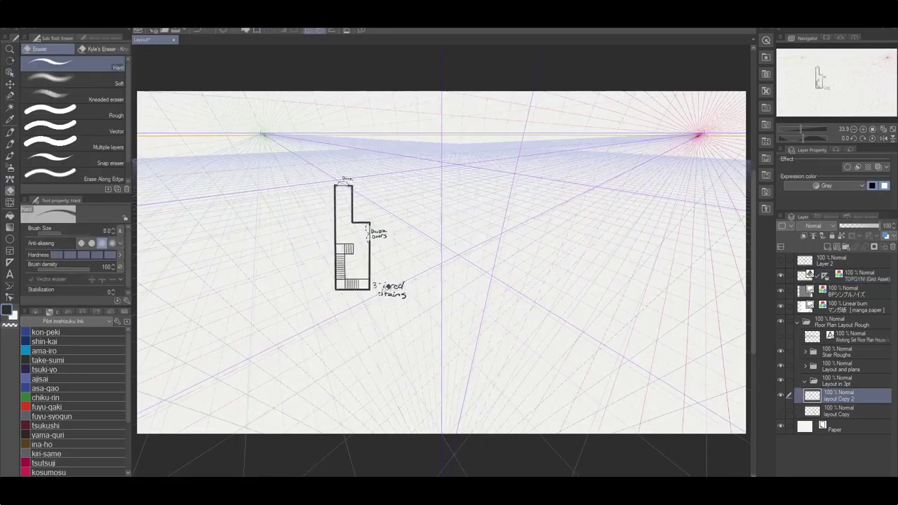
key("ctrl+t")
left_click_drag(344, 309, 312, 257)
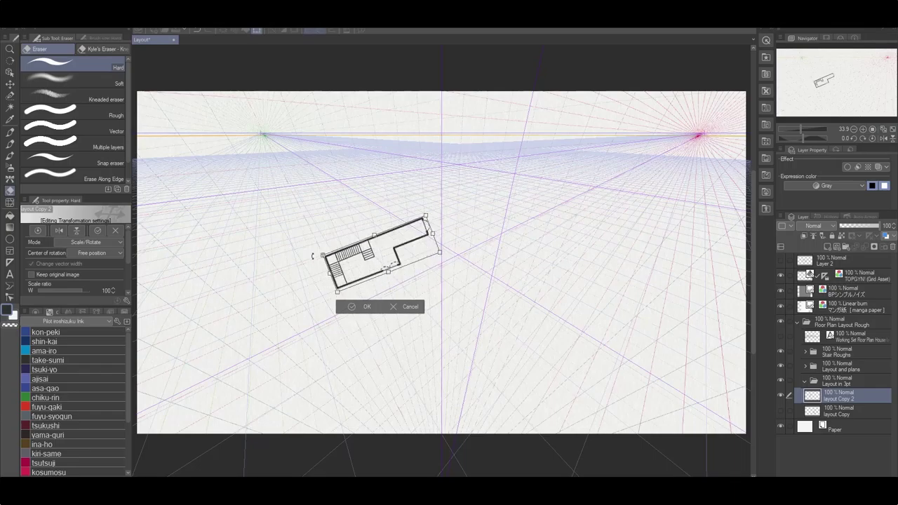
left_click_drag(337, 291, 341, 371)
key("ctrl+z")
mouse_move(337, 291)
left_mouse_down()
mouse_move(421, 371)
mouse_move(459, 433)
mouse_move(446, 438)
left_mouse_up()
double_click(842, 396)
key("Return")
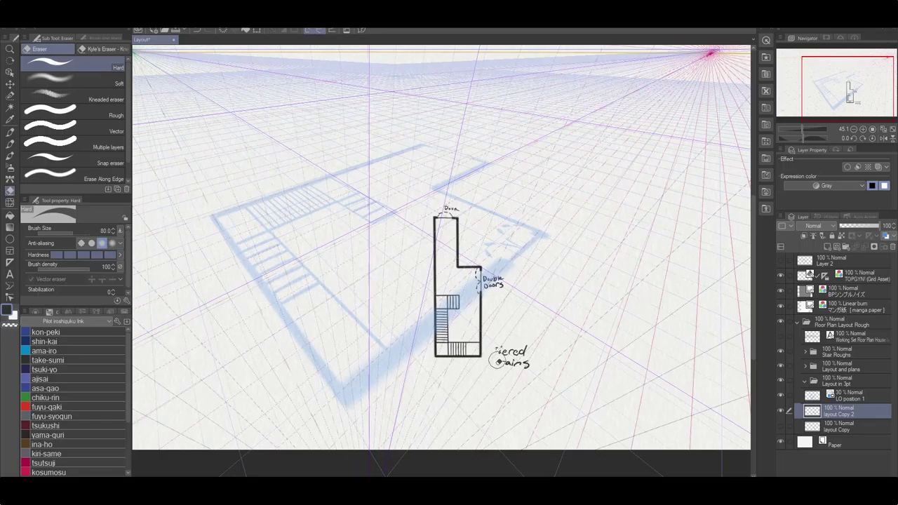
Transform another copy of the floor plan onto the perspective grid in a reversed orientation, with the stairs at the far end.
key("ctrl+t")
left_click_drag(492, 232, 301, 181)
left_click_drag(211, 182, 424, 302)
key("Return")
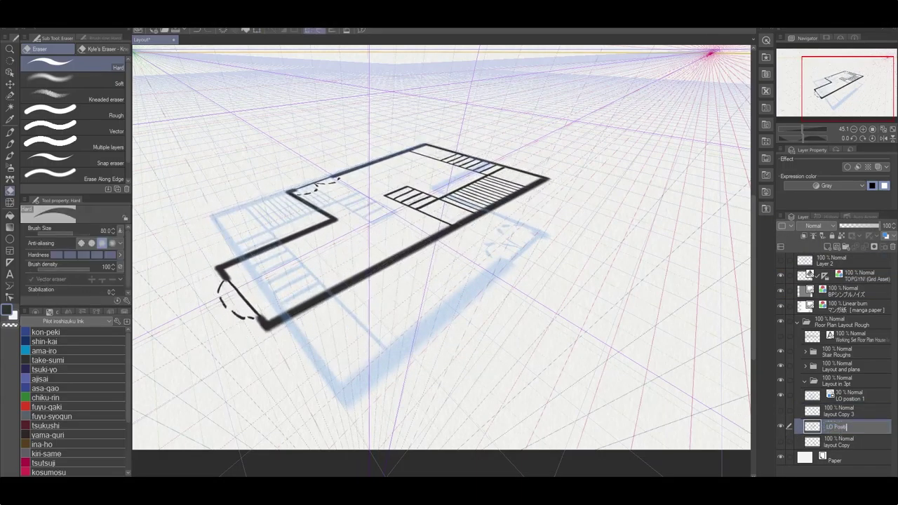
Add a new layer above LO position 1 for sketching with the charcoal pencil.
left_click(839, 397)
key("ctrl+shift+n")
key("p")
left_click_drag(215, 210, 424, 146)
left_click_drag(215, 210, 284, 351)
left_click_drag(288, 232, 451, 344)
key("Delete")
Trace the room's floor outline in charcoal pencil over the blue perspective plan.
left_click_drag(225, 209, 363, 441)
mouse_move(224, 209)
left_mouse_down()
mouse_move(433, 152)
mouse_move(486, 164)
left_mouse_up()
left_click_drag(486, 164, 440, 188)
left_click_drag(440, 188, 541, 228)
left_click_drag(541, 228, 344, 409)
key("ctrl+t")
key("Return")
Draw the vertical wall corners and ceiling edges around the far end of the hall.
left_click_drag(423, 145, 426, 94)
left_click_drag(489, 163, 504, 110)
left_click_drag(440, 189, 449, 122)
mouse_move(449, 123)
left_mouse_down()
mouse_move(504, 111)
mouse_move(429, 95)
mouse_move(325, 113)
left_mouse_up()
left_click_drag(450, 124, 390, 110)
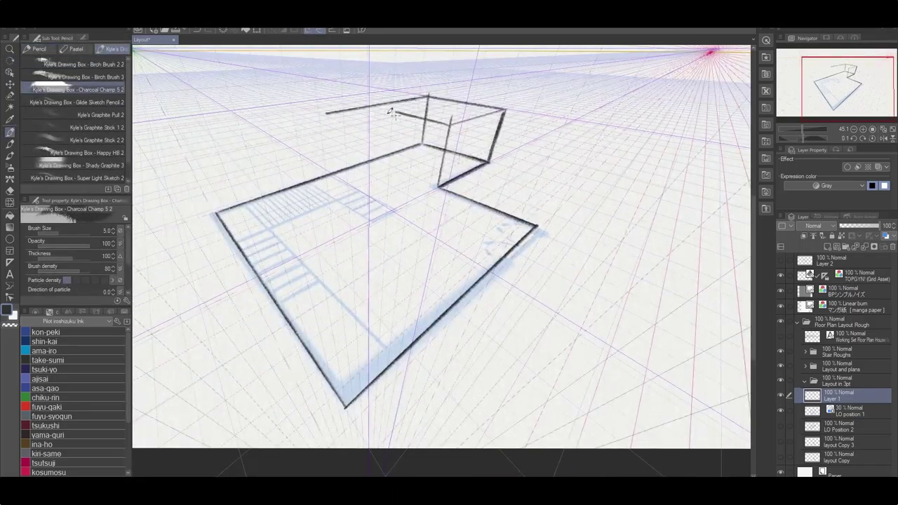
Sketch a doorway with a small scale figure on the far end wall, with perspective snapping off while drawing freehand.
mouse_move(448, 146)
left_mouse_down()
mouse_move(466, 149)
mouse_move(451, 149)
left_mouse_up()
left_click(825, 276)
left_click(849, 395)
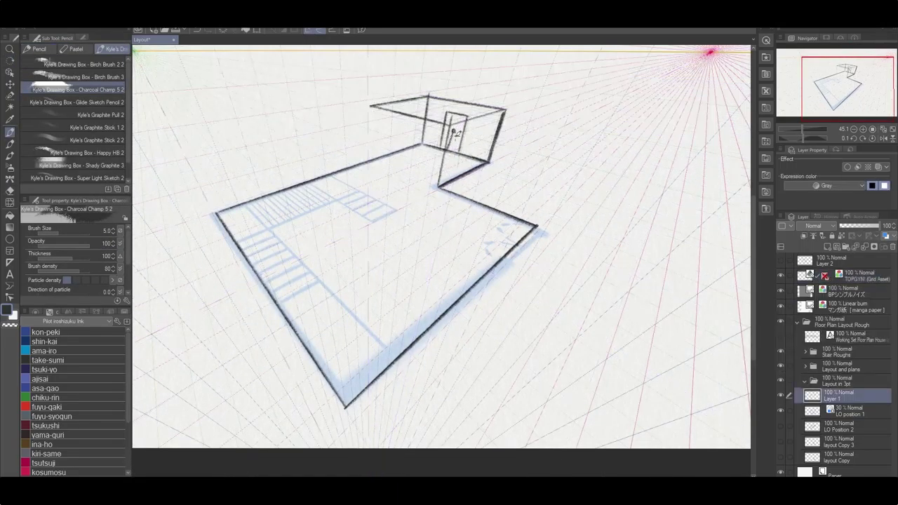
key("ctrl+1")
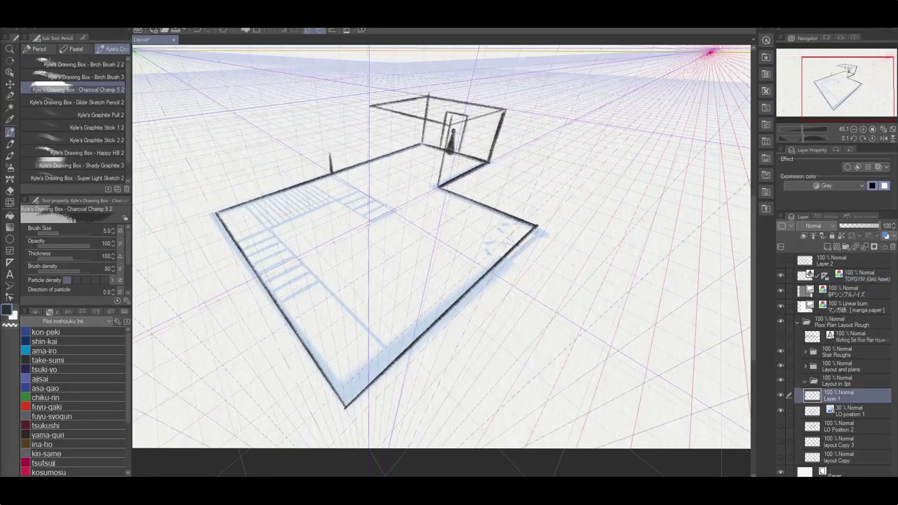
Sketch the raised landing box and sloping sides of the short stair flight beside the back wall.
left_click_drag(306, 178, 306, 158)
left_click_drag(306, 159, 328, 153)
left_click_drag(328, 154, 329, 173)
left_click(849, 275)
left_click(842, 396)
left_click_drag(421, 315, 302, 349)
left_click_drag(331, 307, 341, 163)
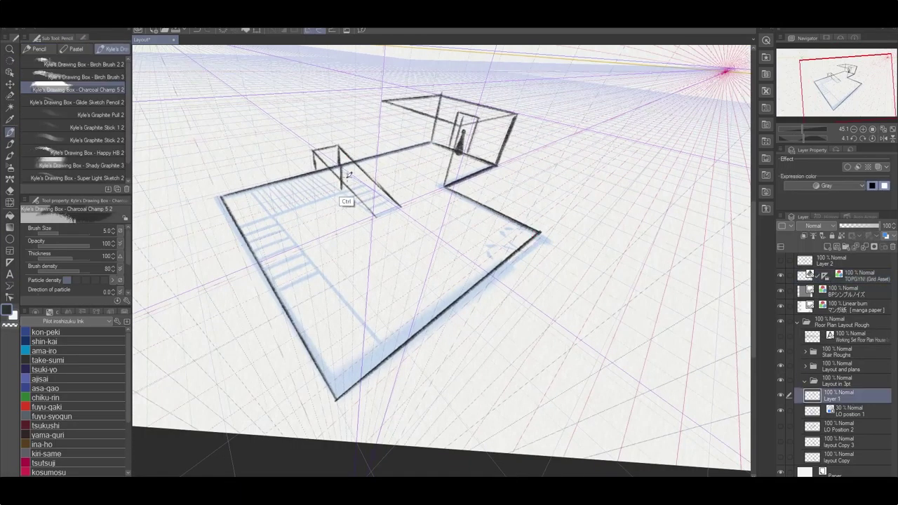
Draw vertical guides for the stair landings and room corners, and extend the back wall's ceiling edge to the left corner.
left_click_drag(199, 146, 223, 199)
left_click_drag(228, 134, 237, 188)
left_click_drag(238, 136, 269, 214)
left_click_drag(302, 119, 331, 397)
left_click_drag(390, 355, 441, 141)
left_click_drag(230, 114, 383, 100)
left_click_drag(187, 117, 383, 100)
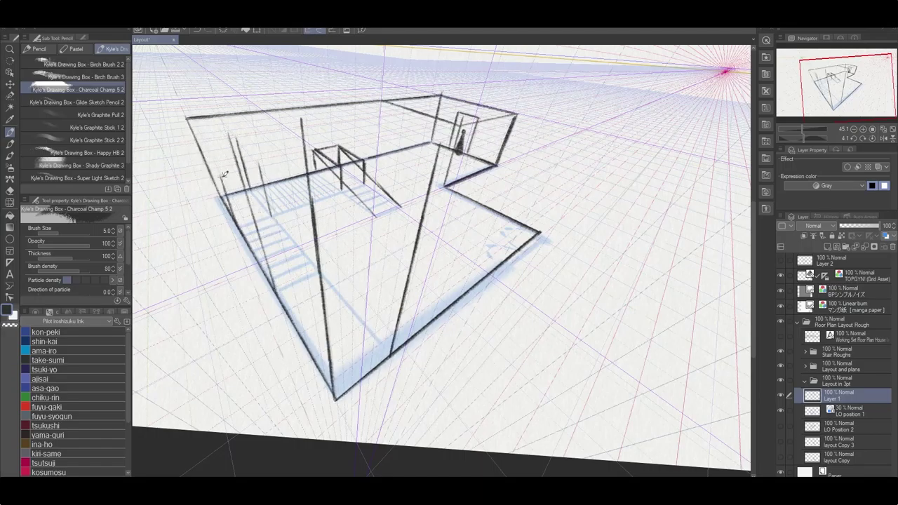
Erase the excess vertical guides around the corner landing and the near corner of the room.
key("ctrl")
key("e")
left_click_drag(245, 162, 270, 210)
left_click_drag(309, 183, 330, 382)
key("p")
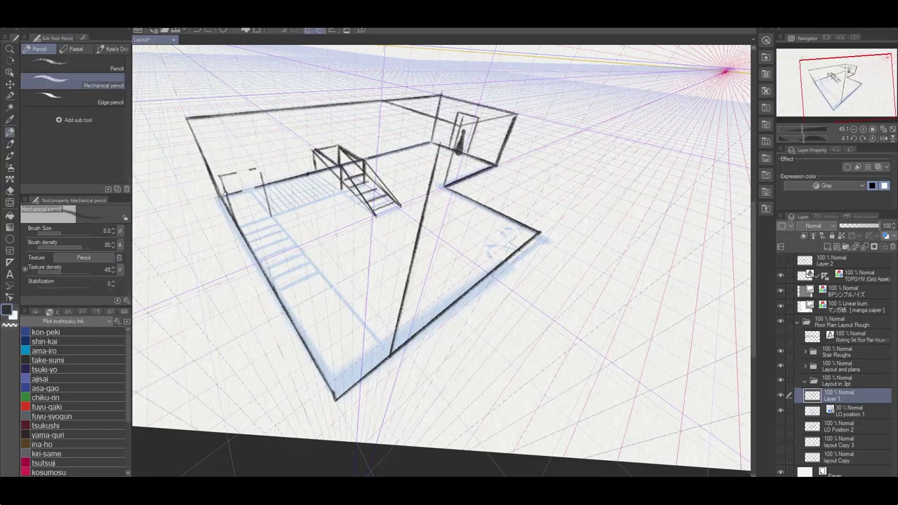
left_click_drag(224, 172, 262, 167)
key("ctrl+z")
key("ctrl+z")
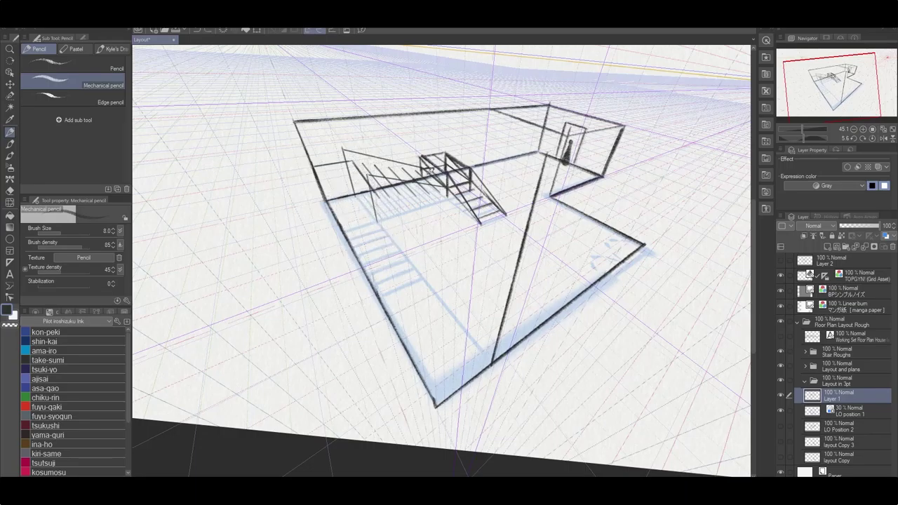
Sketch the double doors on the near side wall and paste two enlarged copies of the scale figure onto the floor.
left_click_drag(658, 190, 649, 241)
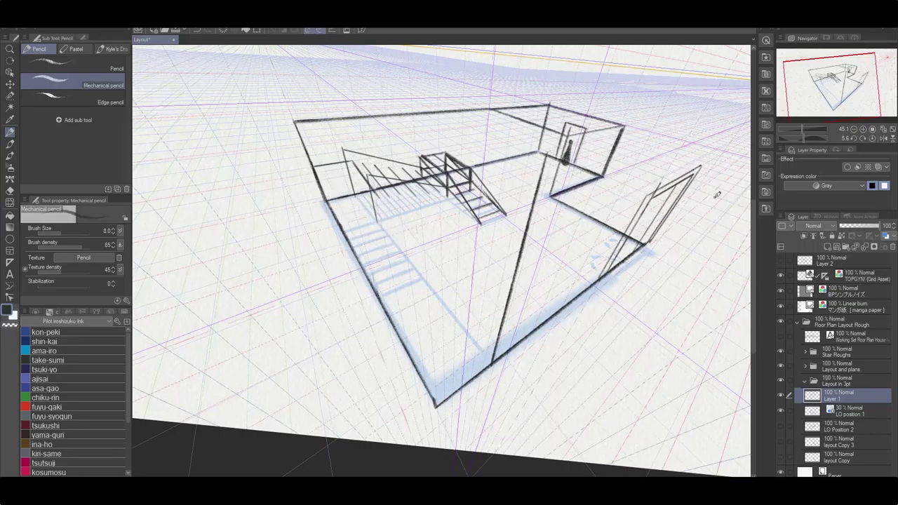
key("m")
key("ctrl+c")
key("ctrl+v")
left_click_drag(568, 151, 595, 232)
key("Return")
key("ctrl+v")
mouse_move(569, 151)
left_mouse_down()
mouse_move(450, 203)
mouse_move(503, 214)
left_mouse_up()
key("Return")
key("p")
key("ctrl+e")
Delete the rough stair sketches and redraw the back wall's floor line.
key("Delete")
mouse_move(324, 198)
left_mouse_down()
mouse_move(535, 158)
mouse_move(447, 125)
left_mouse_up()
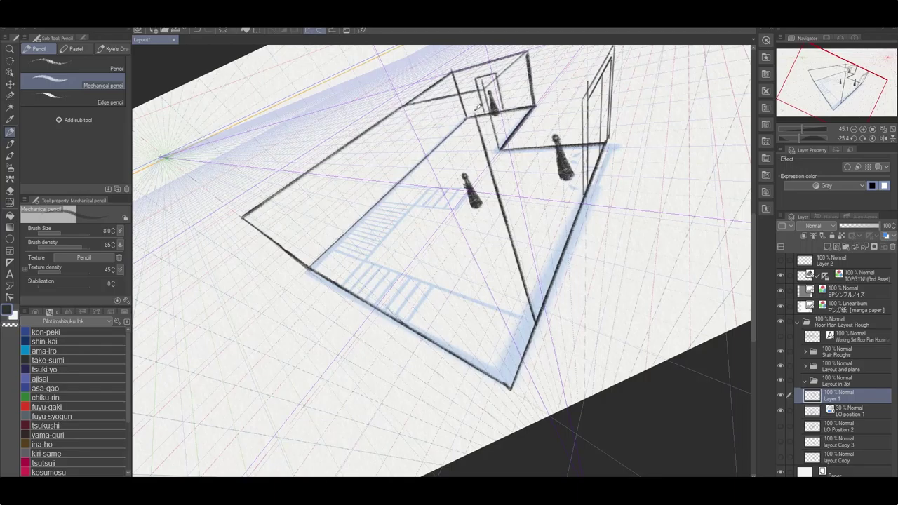
key("e")
Group the sketch layers as LO 1, rename the parent folder Layout in Various Perspectives, and rename the blue plan layer Building Draft.
key("ctrl+g")
left_click(850, 386)
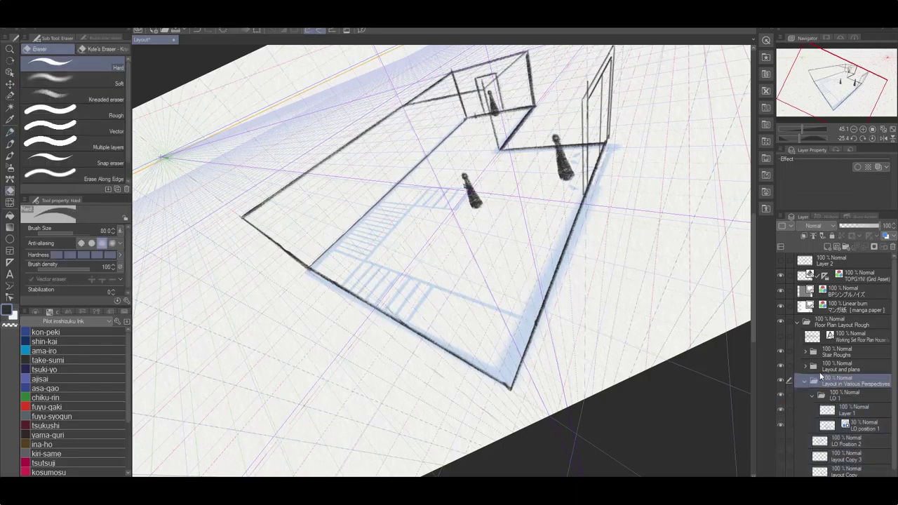
left_click(859, 425)
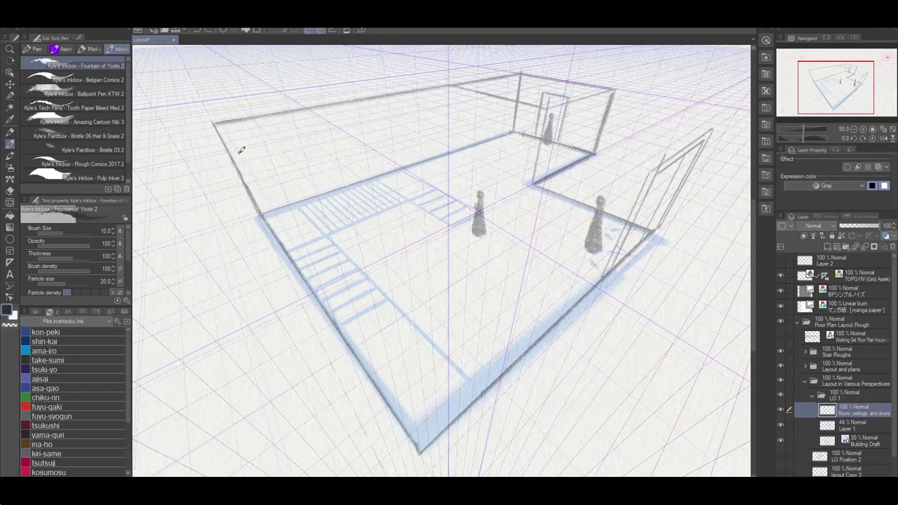
Ink the room's wall, floor and ceiling edges on the floors, ceilings, and doors layer.
mouse_move(259, 214)
left_mouse_down()
mouse_move(515, 132)
mouse_move(523, 74)
left_mouse_up()
left_click_drag(213, 123, 522, 73)
mouse_move(616, 90)
left_mouse_down()
mouse_move(596, 153)
mouse_move(535, 182)
left_mouse_up()
left_click_drag(522, 73, 616, 89)
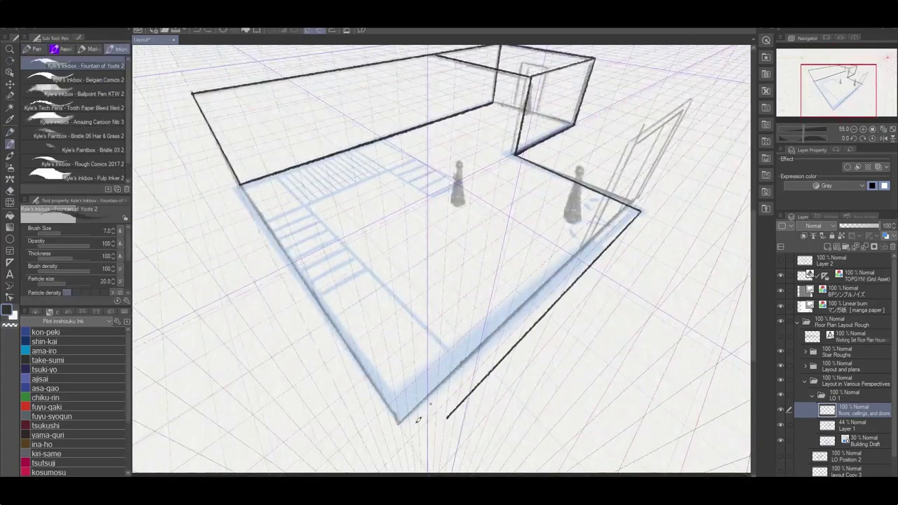
left_click_drag(241, 184, 416, 451)
key("e")
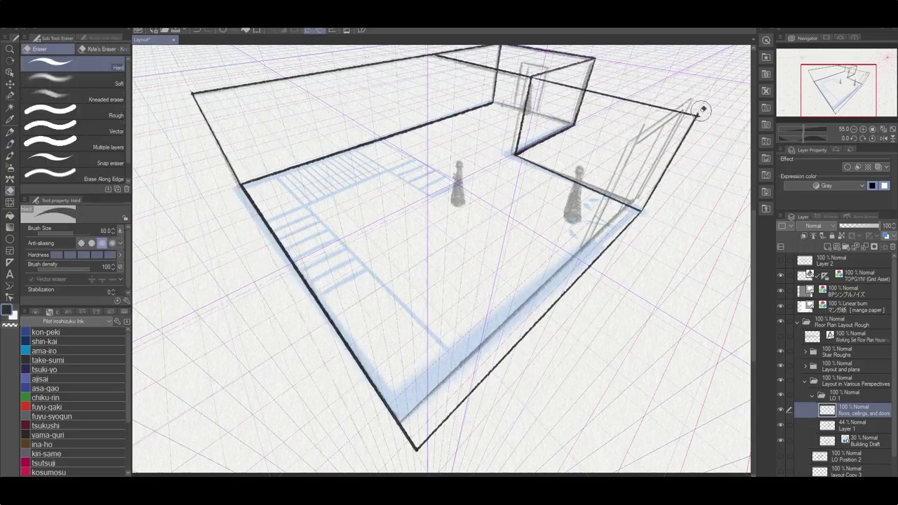
Ink the double door frame, the far doorway and the far wall's floor line, cleaning up the overlapping corner.
key("p")
left_click_drag(666, 138, 617, 202)
left_click_drag(570, 285, 621, 193)
left_click_drag(650, 161, 598, 254)
left_click_drag(520, 65, 516, 107)
left_click_drag(495, 126, 577, 119)
key("e")
mouse_move(491, 104)
left_mouse_down()
mouse_move(284, 172)
mouse_move(494, 98)
left_mouse_up()
key("p")
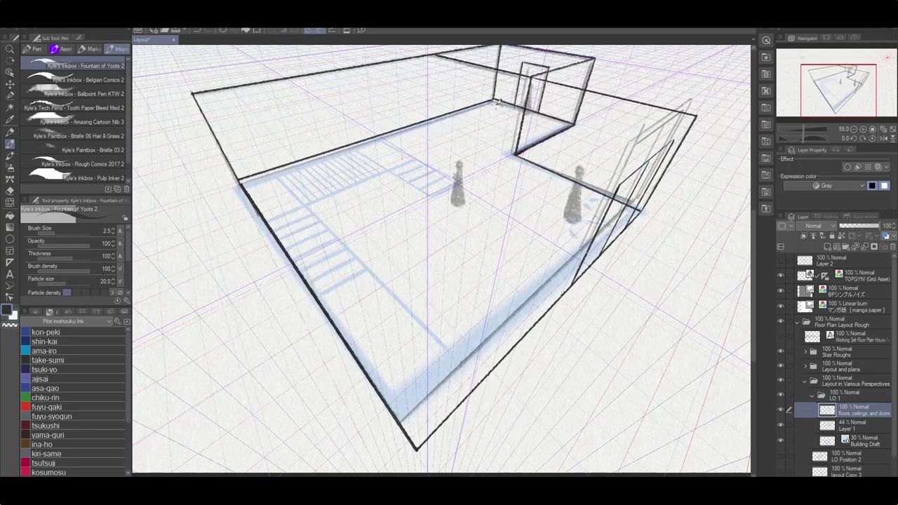
Correct the left wall's corner line and erase the ceiling line crossing the far end of the hall.
key("e")
key("p")
left_click_drag(213, 126, 194, 94)
key("e")
left_click_drag(435, 69, 562, 95)
key("p")
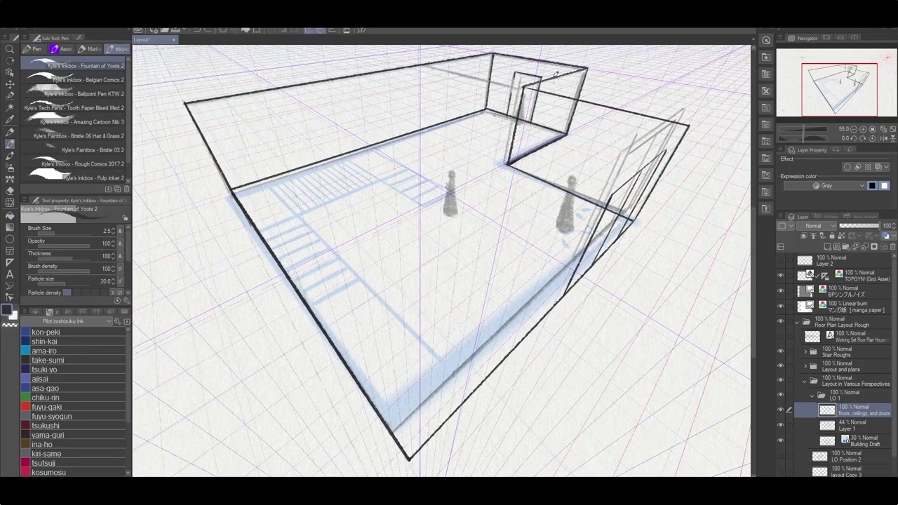
Ink part of the near wall's ceiling edge running from the upper corner above the double doors.
key("e")
key("p")
left_click_drag(552, 236, 595, 203)
key("e")
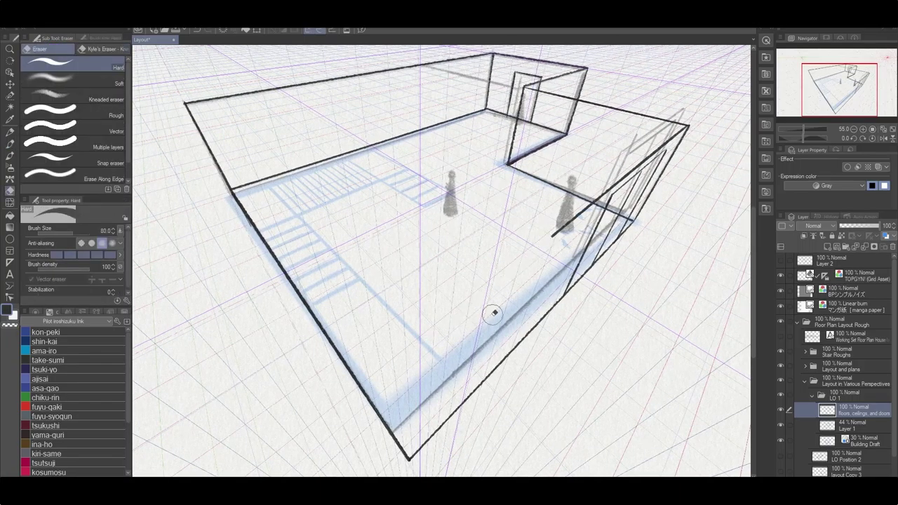
On the Stair 1 layer, draw the landing's four vertical corner posts in fuyu-gaki red.
left_click(70, 407)
key("p")
left_click_drag(346, 135, 346, 157)
left_click_drag(369, 131, 369, 149)
left_click_drag(379, 159, 380, 178)
left_click_drag(405, 145, 405, 167)
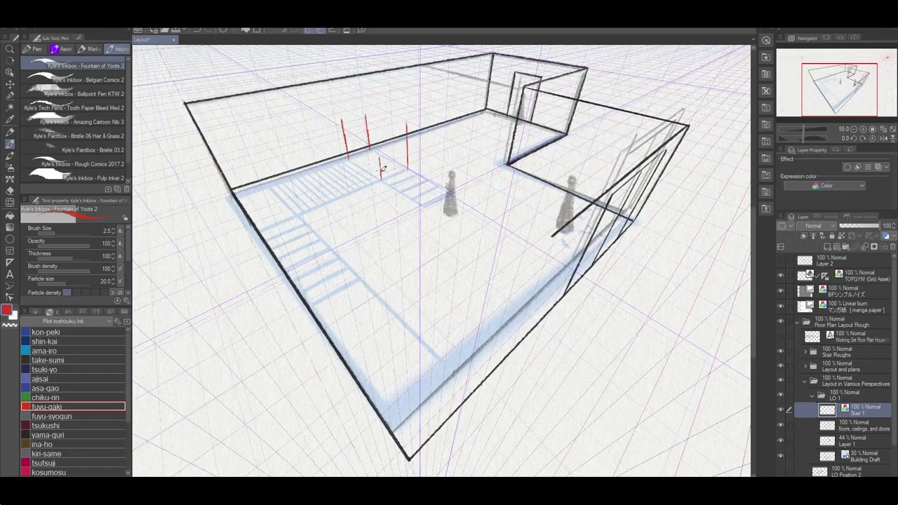
Build up the red landing frame and step lines of the short stair flight, erasing the excess strokes.
key("e")
key("p")
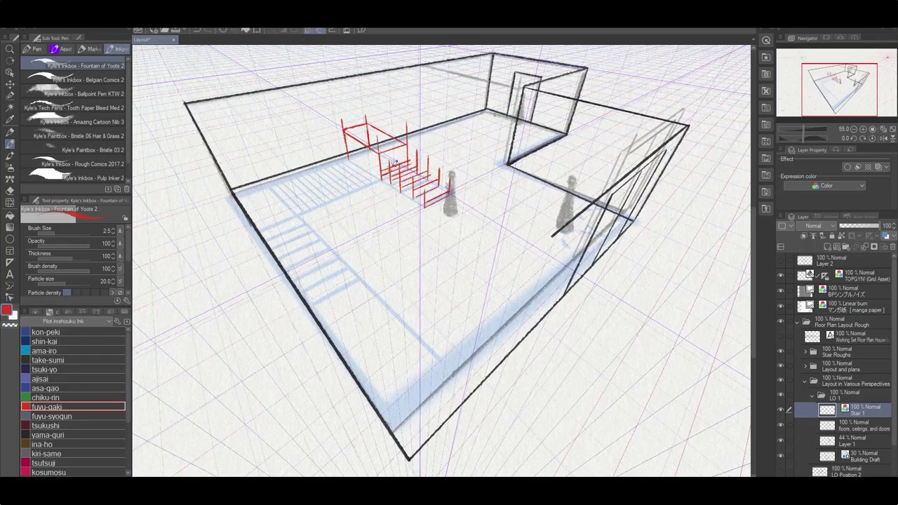
left_click_drag(393, 144, 383, 172)
key("e")
mouse_move(351, 141)
left_mouse_down()
mouse_move(361, 165)
mouse_move(381, 143)
left_mouse_up()
key("p")
key("e")
key("p")
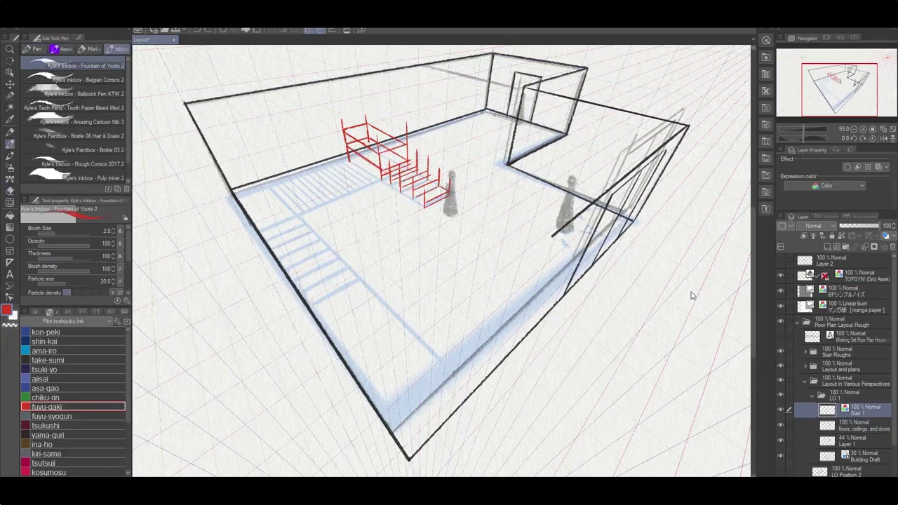
Refine the lowest steps of the short red stair flight and hatch their risers.
scroll(413, 193, "up", 5)
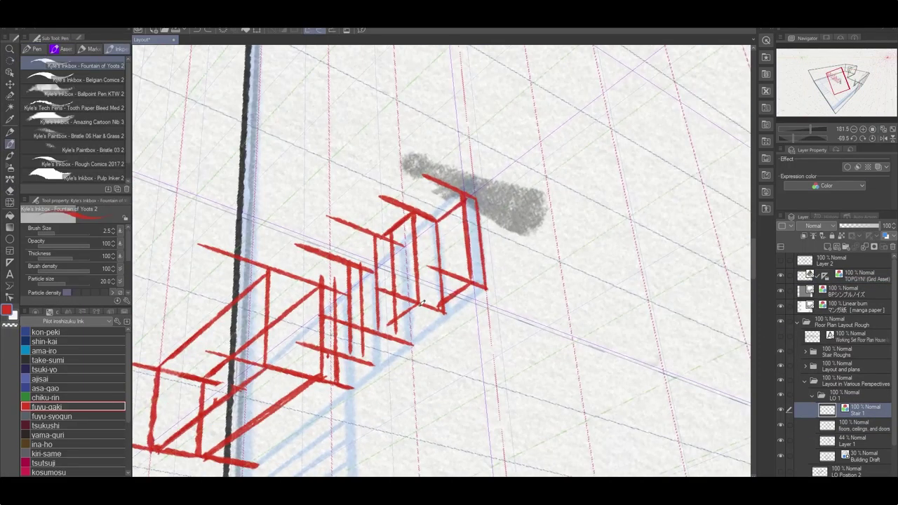
key("e")
key("p")
left_click_drag(436, 141, 442, 205)
mouse_move(399, 275)
left_mouse_down()
mouse_move(435, 246)
mouse_move(478, 275)
left_mouse_up()
left_click_drag(442, 259, 511, 310)
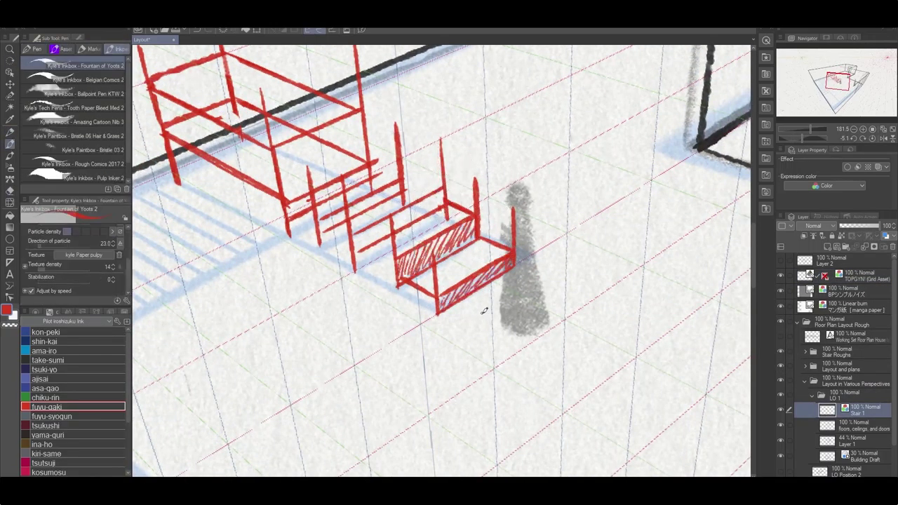
mouse_move(396, 283)
left_mouse_down()
mouse_move(435, 299)
mouse_move(456, 292)
mouse_move(383, 316)
left_mouse_up()
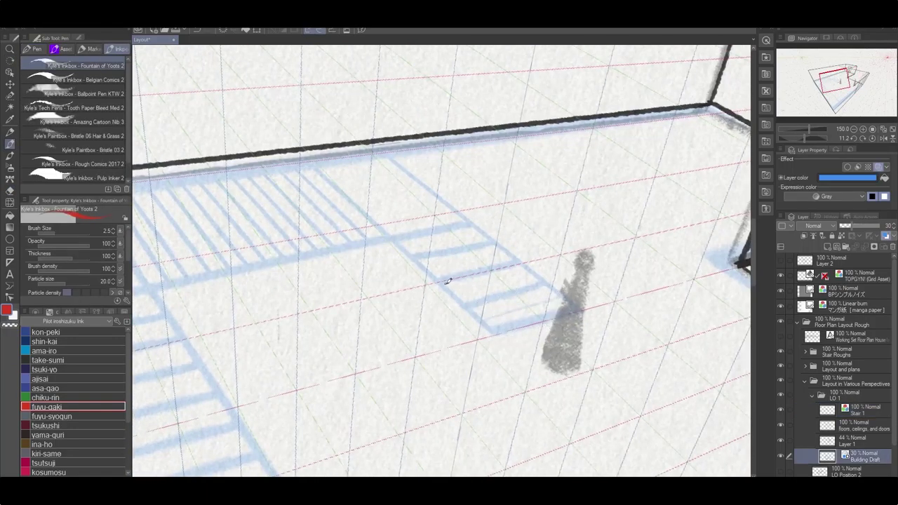
On the Building Draft layer, erase the short flight's tread lines and redraw them more closely spaced.
key("e")
mouse_move(448, 281)
left_mouse_down()
mouse_move(517, 261)
mouse_move(523, 295)
mouse_move(535, 279)
mouse_move(460, 237)
left_mouse_up()
key("p")
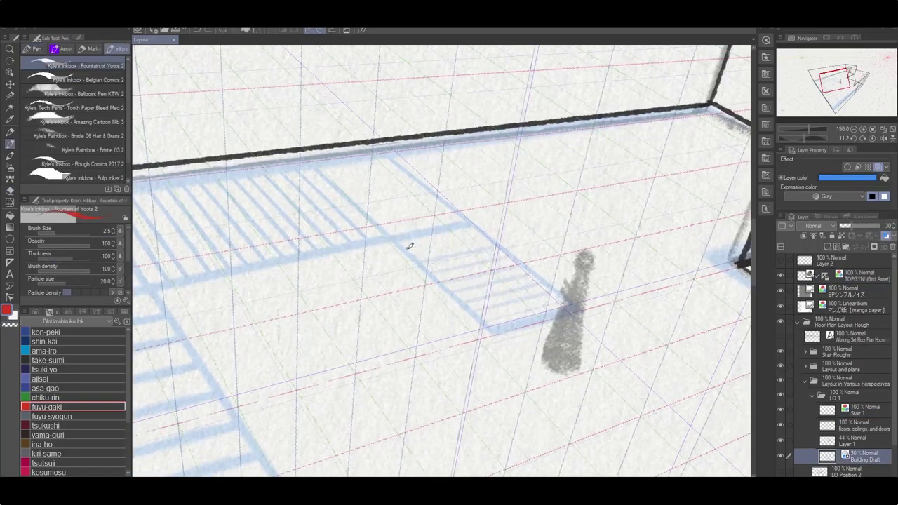
On the Stair 1 layer, complete the landing's top face in red and draw its remaining corner post.
key("e")
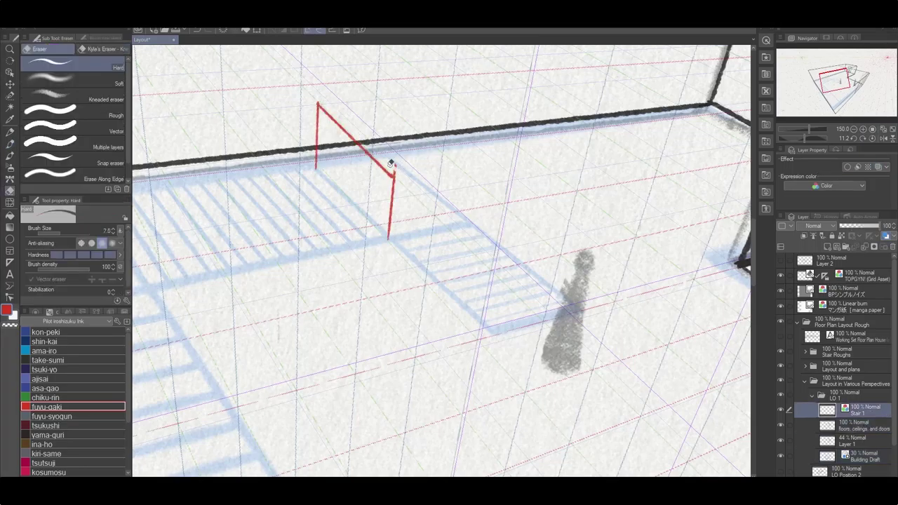
key("p")
left_click_drag(317, 106, 399, 101)
left_click_drag(399, 101, 474, 163)
left_click_drag(393, 177, 474, 165)
left_click_drag(475, 165, 469, 214)
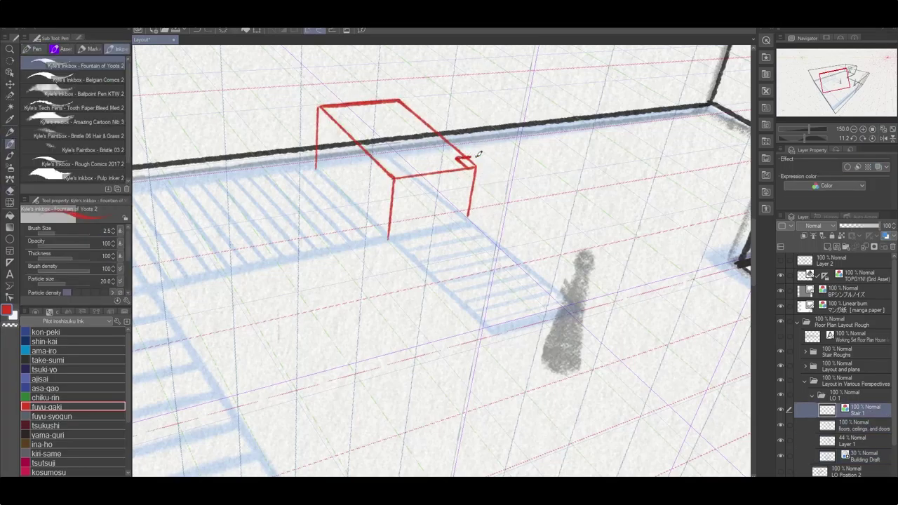
Draw a red railing with an upright post at each end along the landing's far edge.
mouse_move(470, 112)
left_mouse_down()
mouse_move(492, 109)
mouse_move(398, 55)
left_mouse_up()
key("m")
key("ctrl+d")
key("p")
left_click_drag(393, 58, 409, 102)
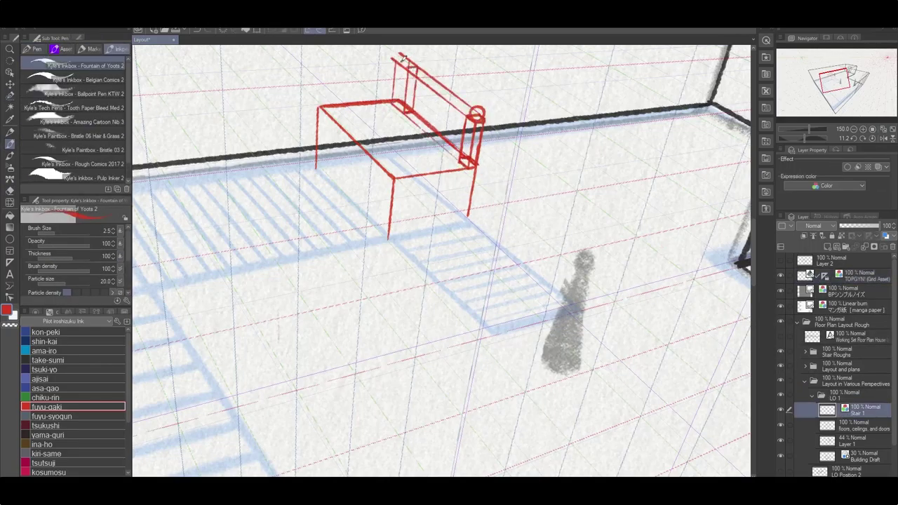
left_click_drag(414, 65, 413, 112)
Try sloping guide lines from the landing down to the lowest riser, and undo them.
left_click_drag(533, 261, 491, 232)
left_click_drag(461, 281, 531, 281)
mouse_move(441, 120)
left_mouse_down()
mouse_move(541, 260)
mouse_move(312, 339)
mouse_move(465, 242)
left_mouse_up()
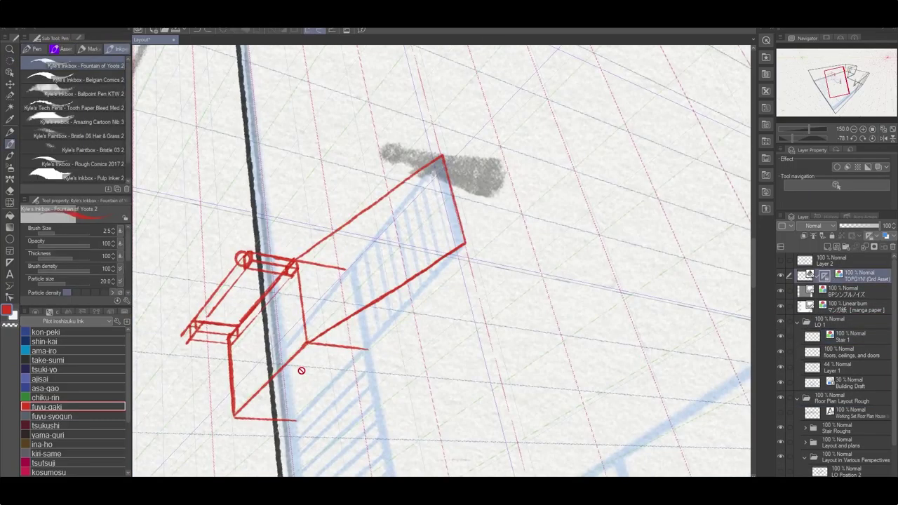
left_click_drag(635, 361, 441, 287)
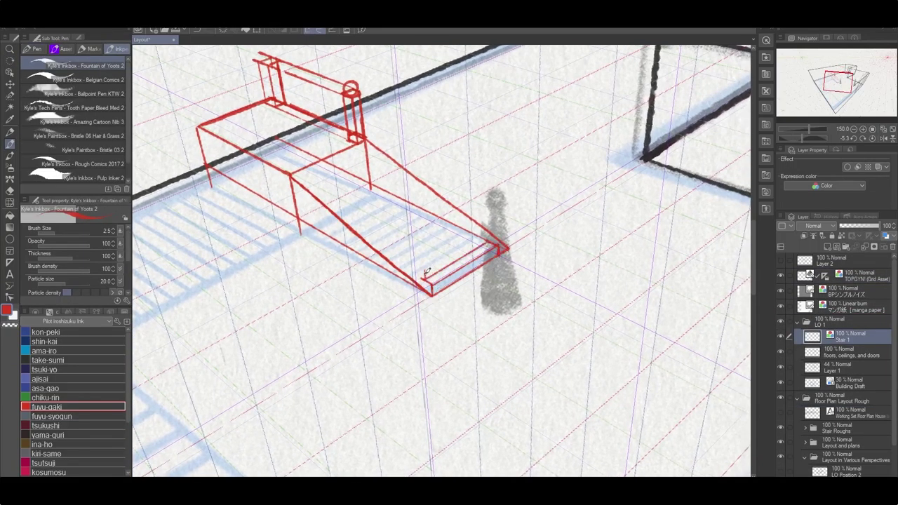
key("ctrl+z")
key("ctrl+z")
key("ctrl+z")
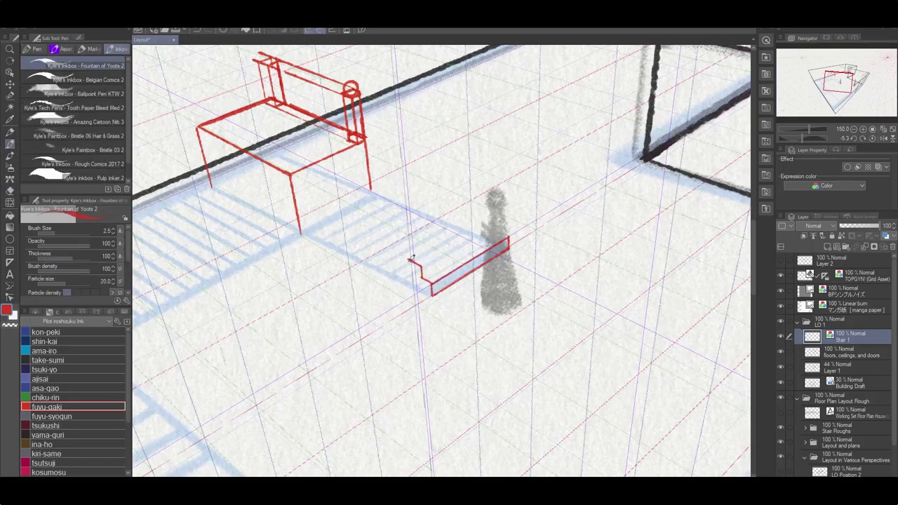
Draw the short flight's zigzag side profile upward from the lowest riser, with parallel tread lines running across it.
left_click_drag(411, 258, 344, 175)
left_click_drag(425, 261, 491, 228)
left_click_drag(407, 245, 473, 210)
left_click_drag(372, 211, 442, 179)
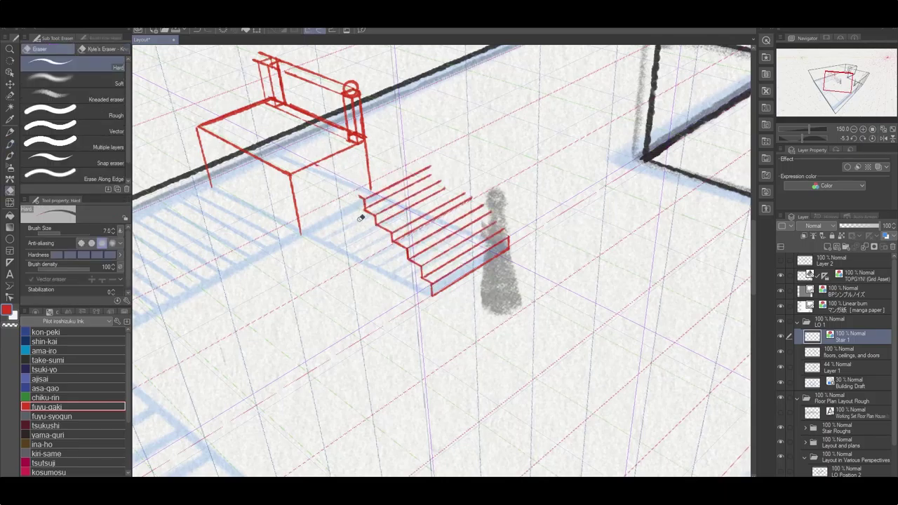
mouse_move(349, 200)
left_mouse_down()
mouse_move(364, 178)
mouse_move(431, 135)
left_mouse_up()
left_click_drag(358, 194, 447, 146)
Erase the landing frame and railing, and redraw the top step lines of the short flight lower down.
key("e")
left_click_drag(337, 106, 379, 145)
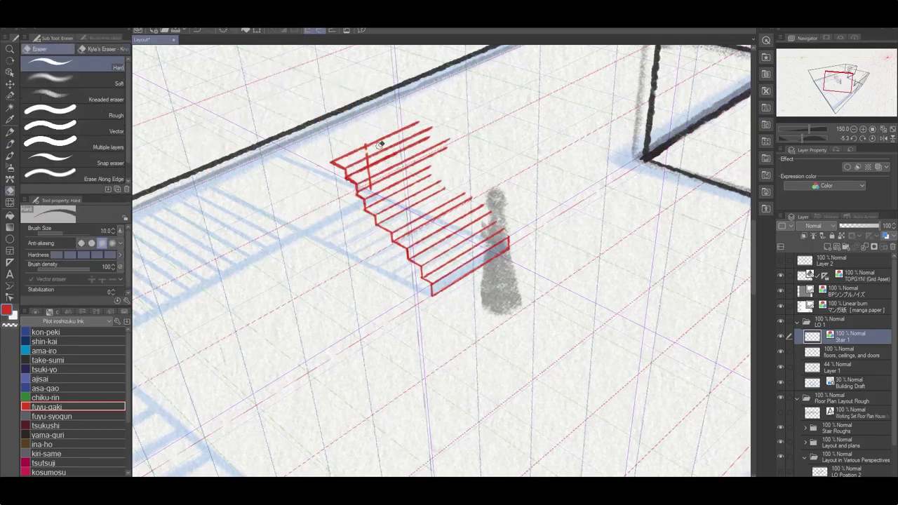
key("p")
mouse_move(442, 160)
left_mouse_down()
mouse_move(337, 183)
mouse_move(349, 188)
left_mouse_up()
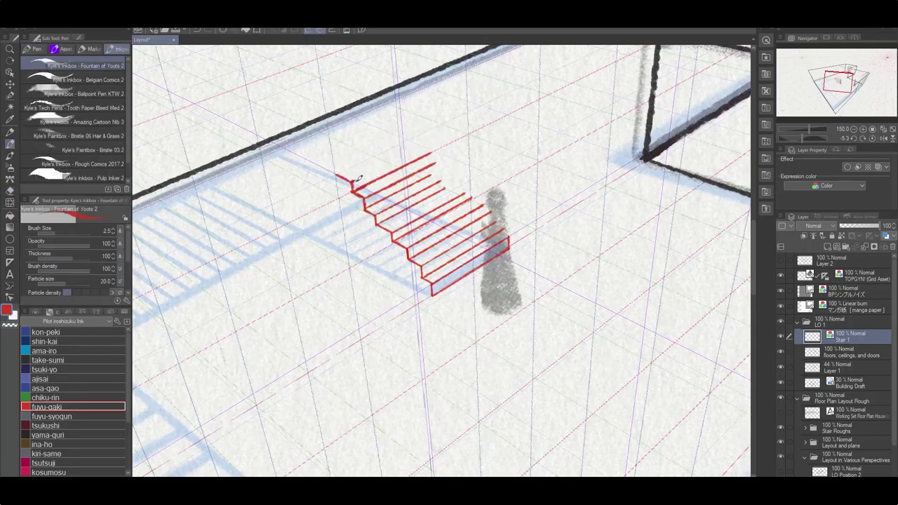
Draw vertical riser guides up from both sides of the short flight's footprint.
left_click_drag(499, 233, 502, 211)
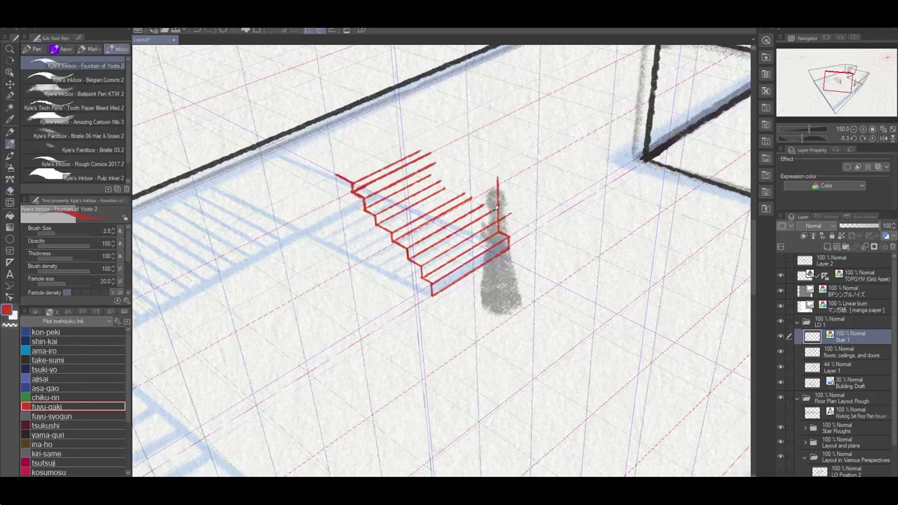
key("Delete")
left_click_drag(402, 247, 403, 282)
left_click_drag(361, 203, 360, 262)
left_click_drag(305, 178, 305, 234)
left_click_drag(505, 209, 506, 248)
left_click_drag(461, 153, 460, 232)
left_click_drag(421, 150, 421, 216)
left_click_drag(372, 197, 372, 136)
Draw parallel guide lines across the short flight's width at the base of each step.
left_click_drag(431, 280, 529, 219)
left_click_drag(398, 287, 500, 224)
left_click_drag(362, 264, 483, 194)
left_click_drag(376, 269, 488, 204)
left_click_drag(344, 261, 480, 183)
left_click_drag(336, 250, 474, 174)
left_click_drag(303, 234, 432, 168)
Add the remaining vertical guides for the upper steps and a tread line across the top step.
left_click_drag(386, 114, 386, 169)
left_click_drag(403, 129, 403, 208)
left_click_drag(345, 160, 345, 260)
left_click_drag(302, 156, 302, 235)
left_click_drag(356, 156, 355, 233)
left_click_drag(373, 169, 372, 253)
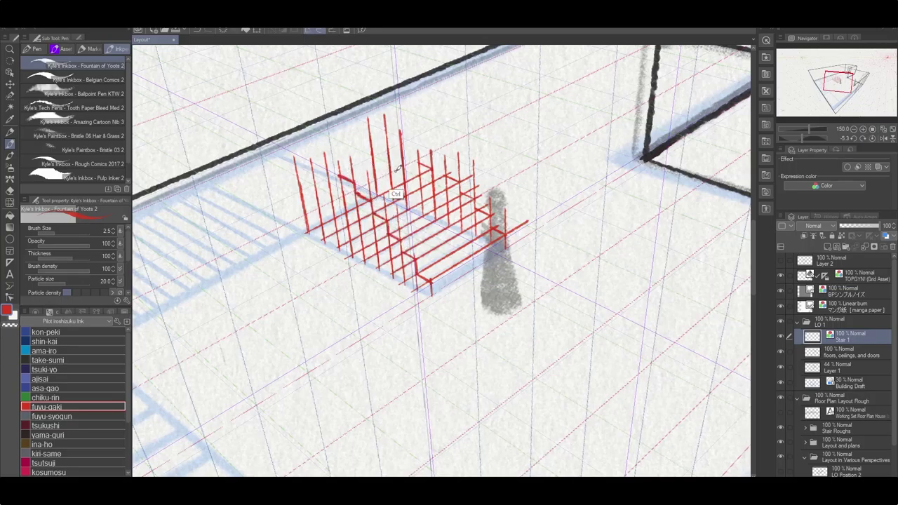
left_click_drag(339, 183, 414, 155)
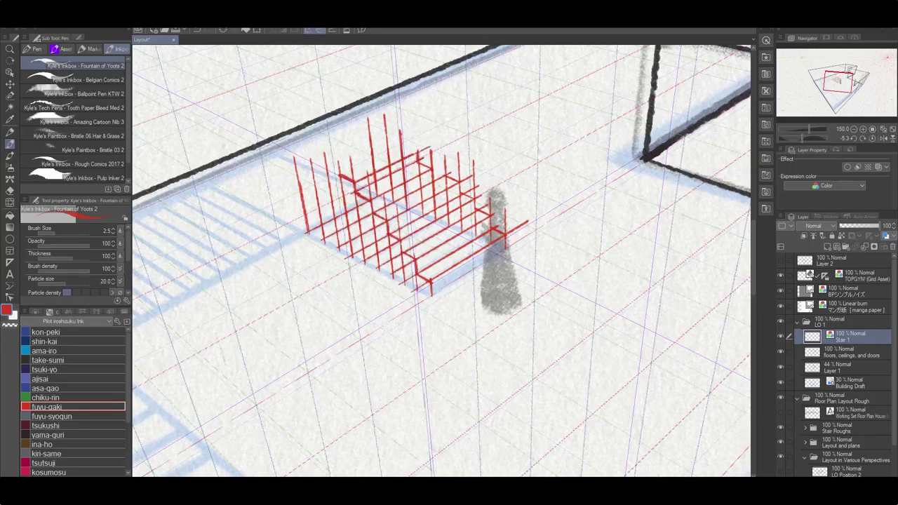
Erase the guide lines that overrun the outline of the short flight's steps.
key("e")
left_click_drag(519, 224, 464, 175)
key("p")
key("e")
mouse_move(421, 126)
left_mouse_down()
mouse_move(363, 219)
mouse_move(442, 163)
left_mouse_up()
key("p")
key("e")
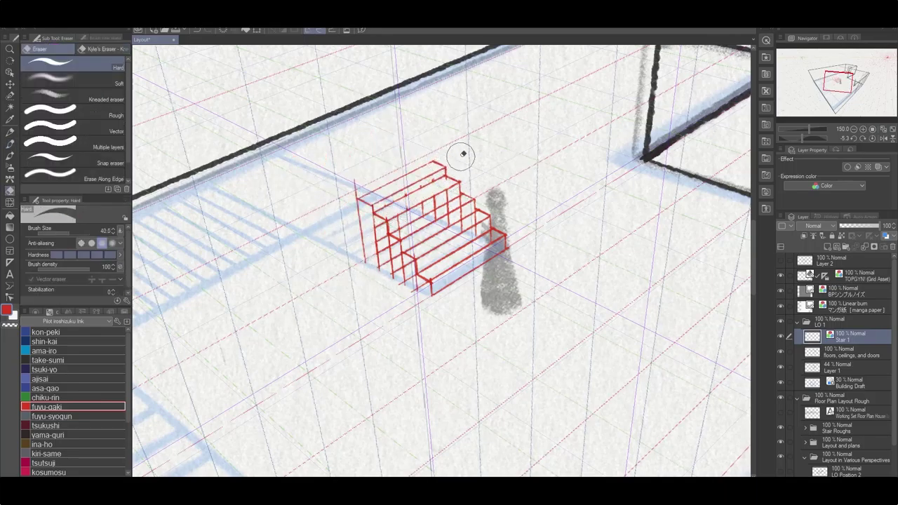
Undo the recent strokes on the short stair flight.
key("p")
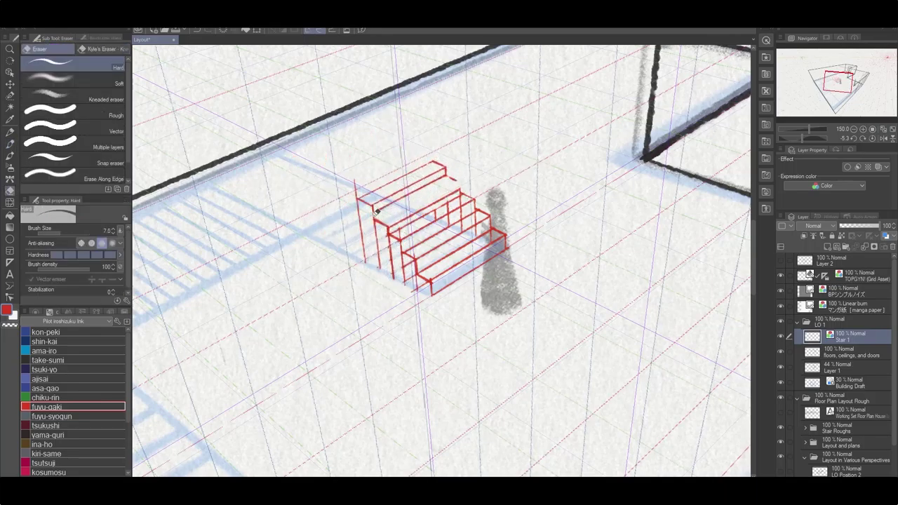
key("ctrl+z")
key("ctrl+z")
key("ctrl+z")
key("ctrl+z")
Redraw the short flight's lowest steps in red, erasing overruns and continuing upward with the Mechanical pencil.
left_click_drag(489, 247, 440, 264)
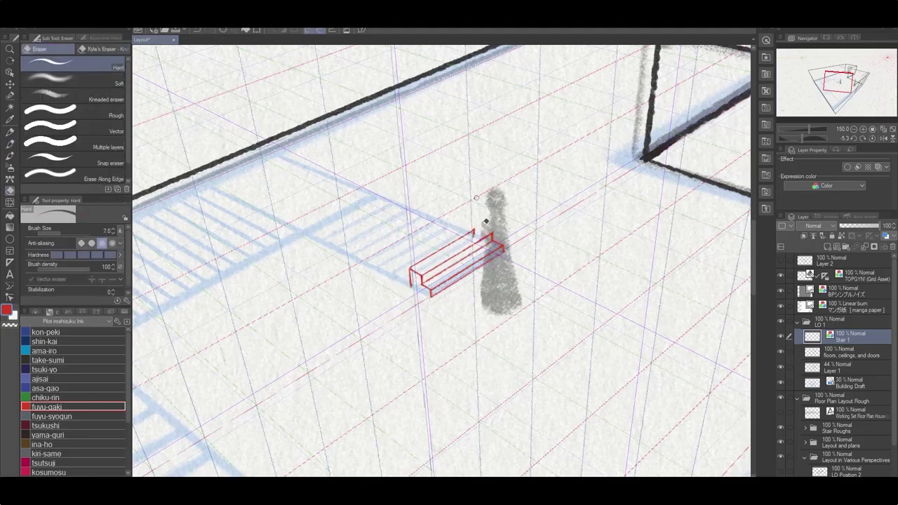
key("e")
mouse_move(437, 255)
left_mouse_down()
mouse_move(404, 270)
mouse_move(411, 279)
mouse_move(405, 267)
mouse_move(464, 214)
left_mouse_up()
key("p")
key("p")
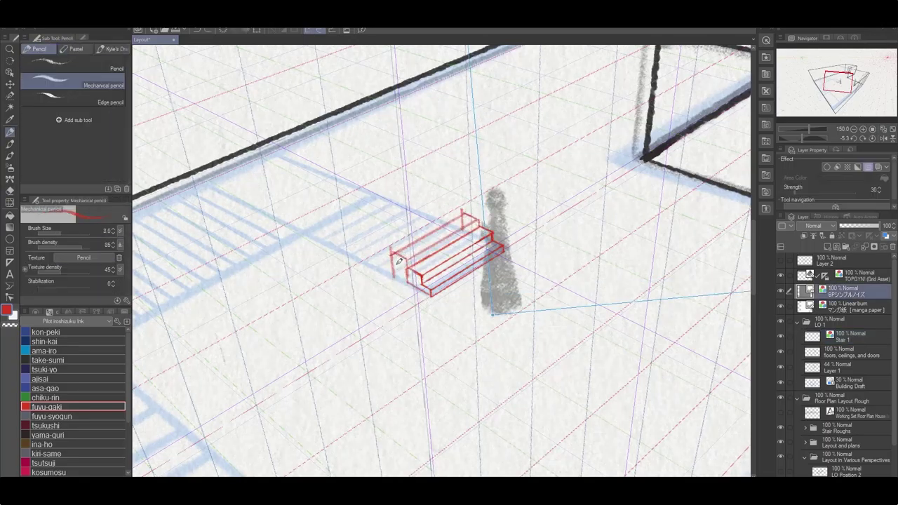
key("e")
key("p")
mouse_move(422, 277)
left_mouse_down()
mouse_move(398, 250)
mouse_move(464, 206)
left_mouse_up()
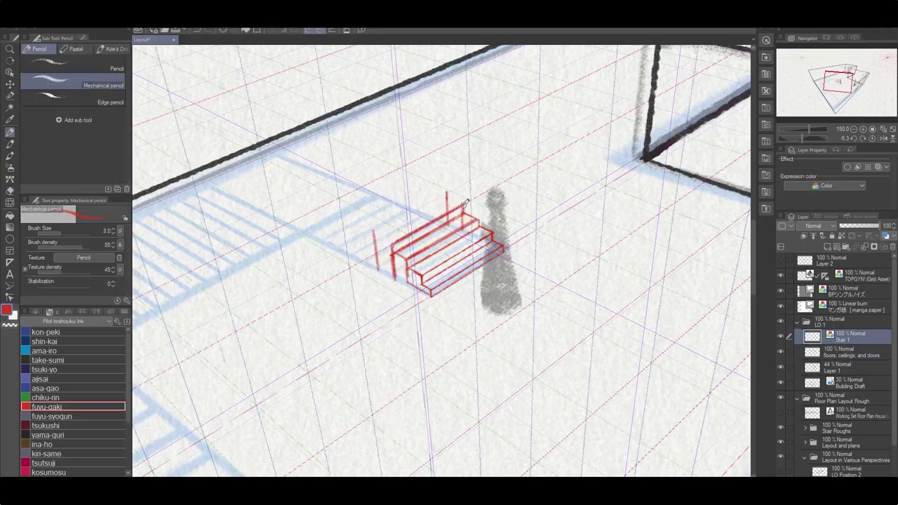
Build up the remaining steps of the short flight with the Mechanical pencil, adding each riser, tread and side edge.
left_click_drag(379, 235, 446, 195)
mouse_move(361, 227)
left_mouse_down()
mouse_move(365, 264)
mouse_move(374, 239)
left_mouse_up()
left_click_drag(430, 184, 450, 217)
key("e")
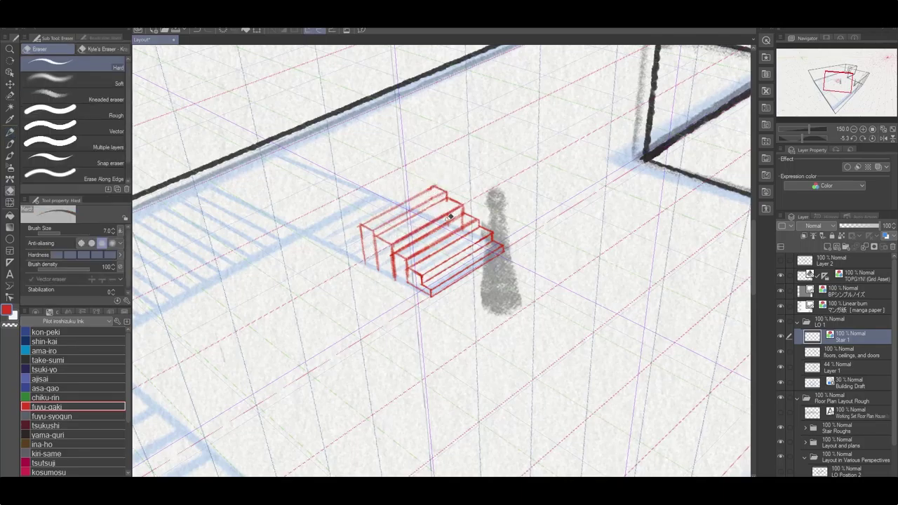
key("p")
left_click_drag(346, 216, 349, 264)
left_click_drag(359, 219, 434, 179)
key("p")
mouse_move(346, 206)
left_mouse_down()
mouse_move(421, 174)
mouse_move(349, 196)
left_mouse_up()
key("p")
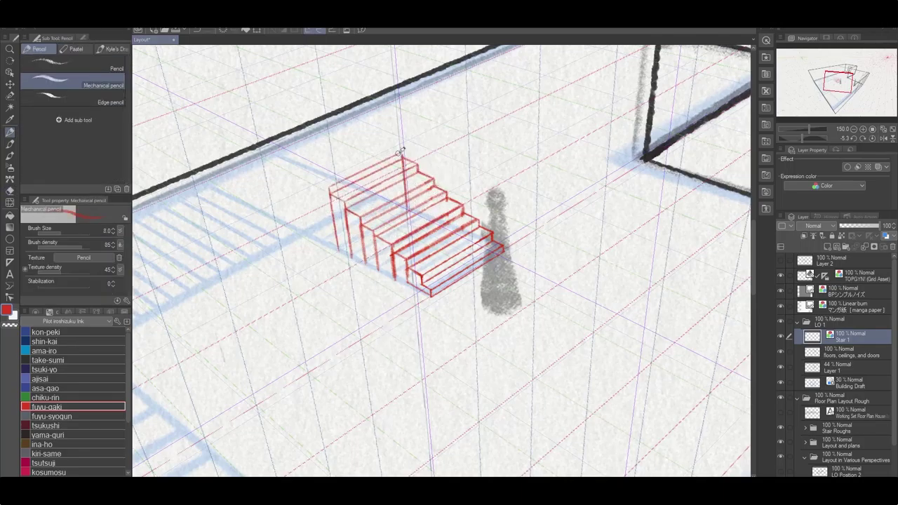
Draw the landing behind the top step in red, with its corner posts and connecting edges.
left_click_drag(316, 179, 323, 245)
mouse_move(315, 181)
left_mouse_down()
mouse_move(397, 149)
mouse_move(261, 88)
left_mouse_up()
key("e")
key("p")
left_click_drag(256, 62, 270, 150)
left_click_drag(179, 76, 203, 179)
left_click_drag(188, 109, 272, 150)
key("p")
key("p")
left_click_drag(189, 110, 261, 85)
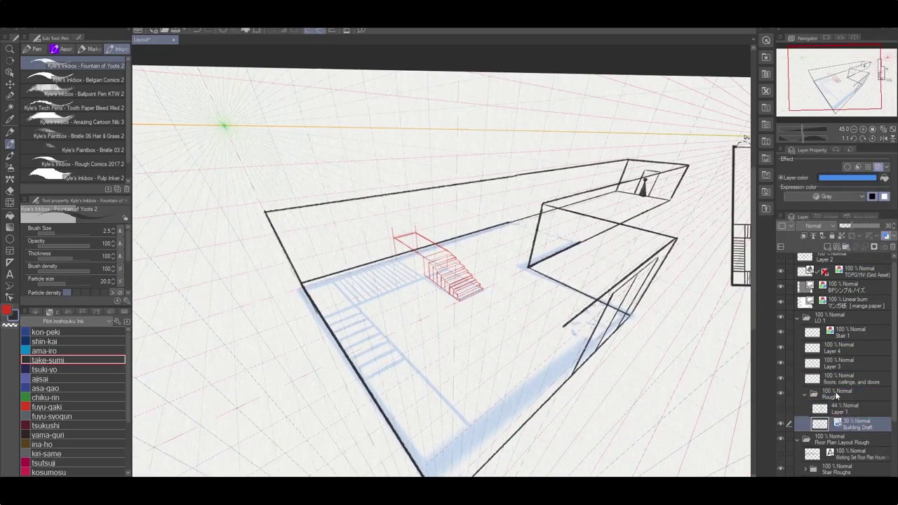
Transform the human scale figure on Layer 4 and place it in the hall as a size reference.
left_click(842, 335)
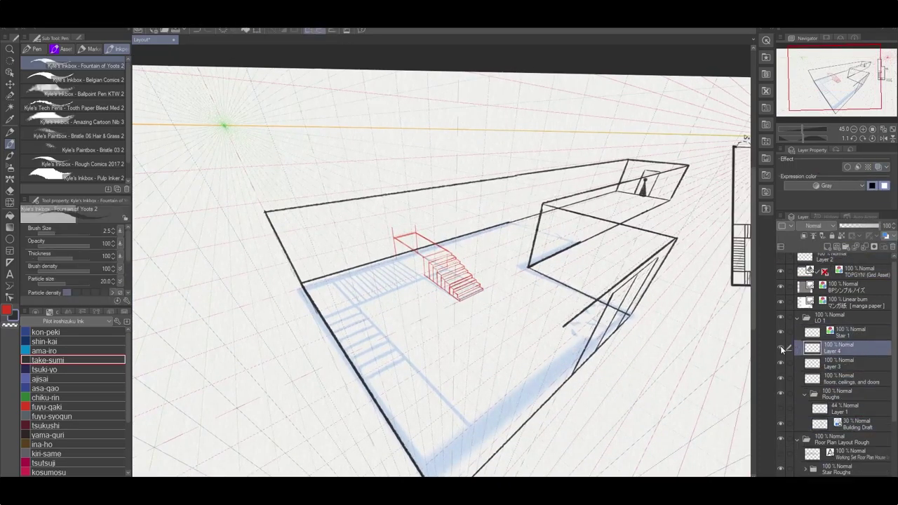
key("ctrl+t")
left_click_drag(493, 281, 629, 337)
key("Return")
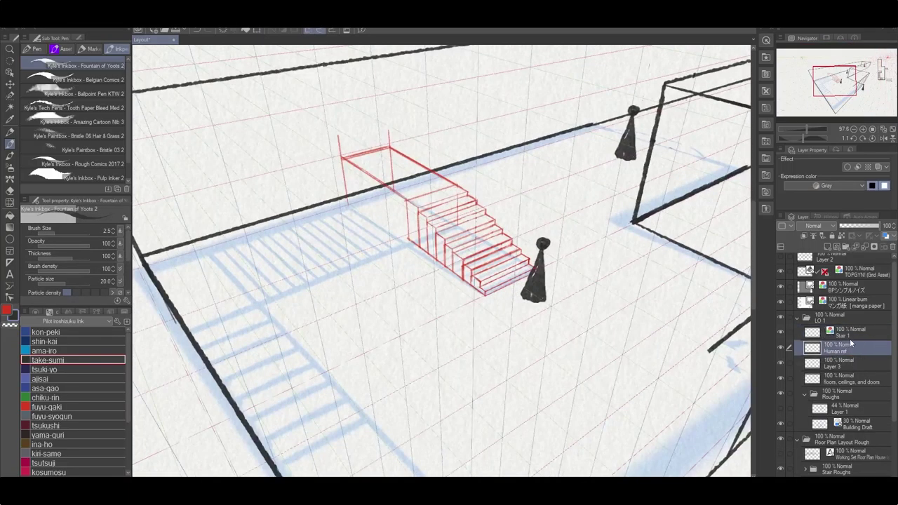
On a new layer above Stair 1, draw the landing's far railing with end posts and a post atop the flight's near side.
left_click(814, 271)
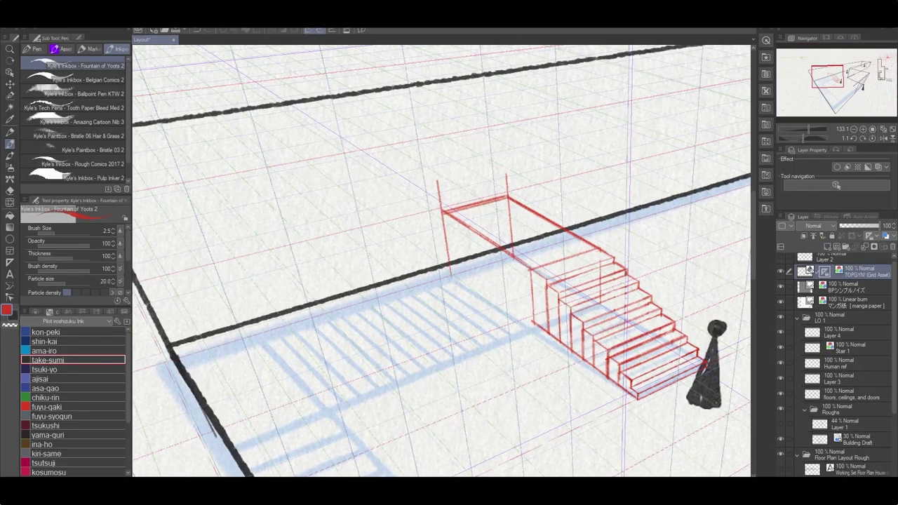
scroll(652, 211, "up", 3)
key("ctrl+z")
mouse_move(553, 207)
left_mouse_down()
mouse_move(553, 261)
mouse_move(561, 269)
left_mouse_up()
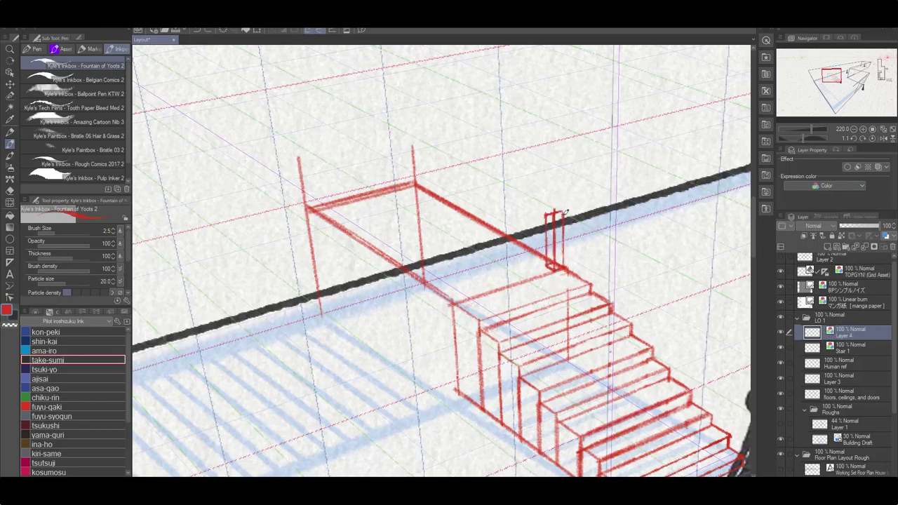
left_click_drag(496, 175, 423, 169)
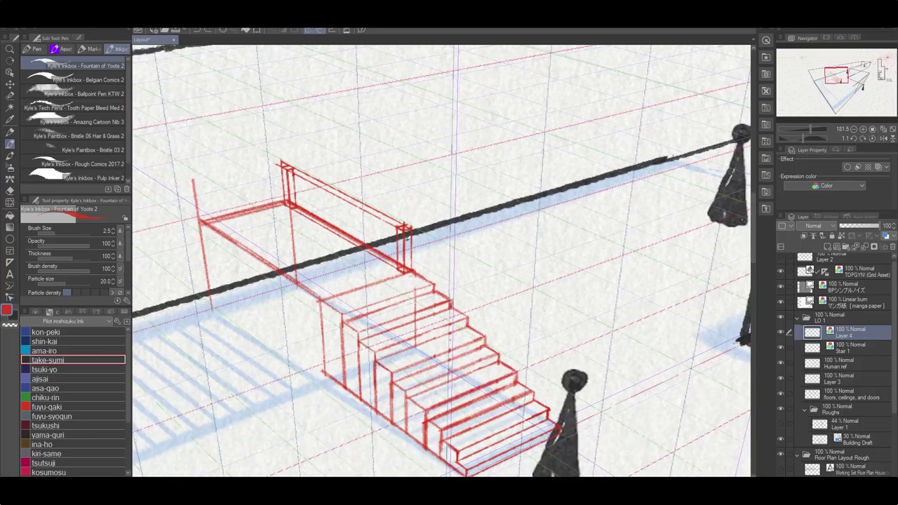
left_click_drag(401, 269, 317, 295)
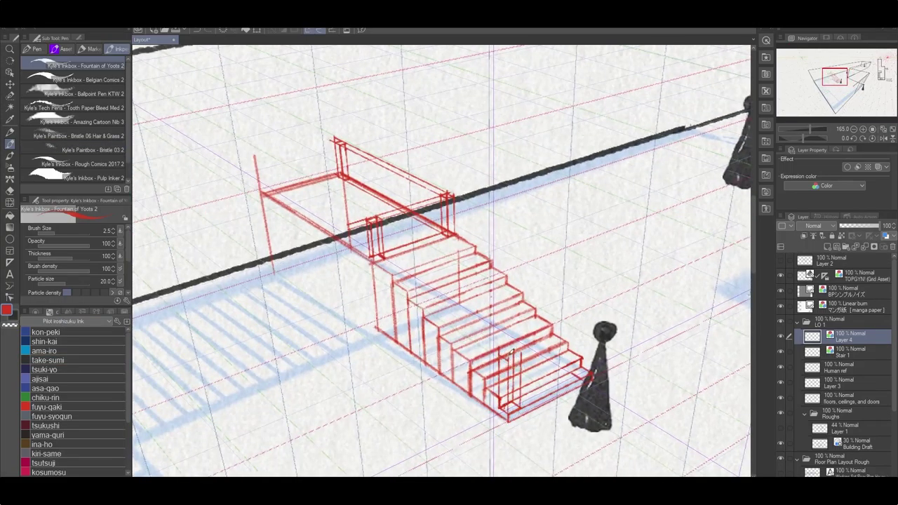
Draw upright newel posts at both ends of the lowest step with the Mechanical pencil, erasing the excess.
key("p")
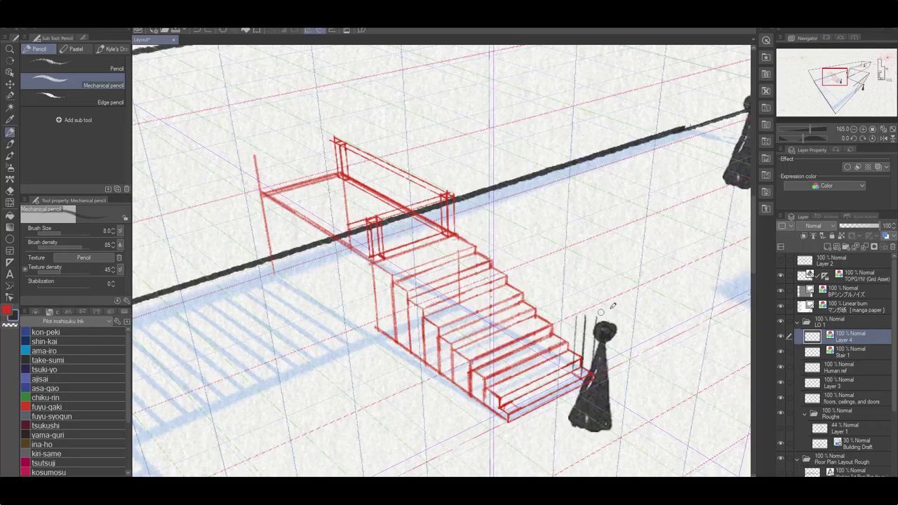
left_click_drag(604, 313, 462, 368)
left_click_drag(463, 365, 577, 315)
key("e")
left_click_drag(495, 362, 593, 316)
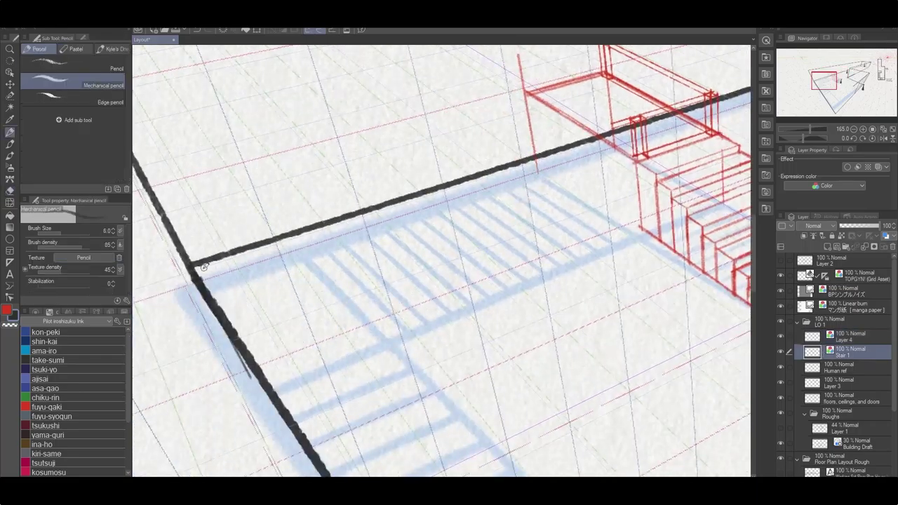
On the Stair 1 layer, raise red vertical guides from the second flight's treads and outline the corner landing's top.
scroll(442, 260, "down", 3)
left_click_drag(286, 168, 323, 280)
left_click_drag(242, 151, 273, 235)
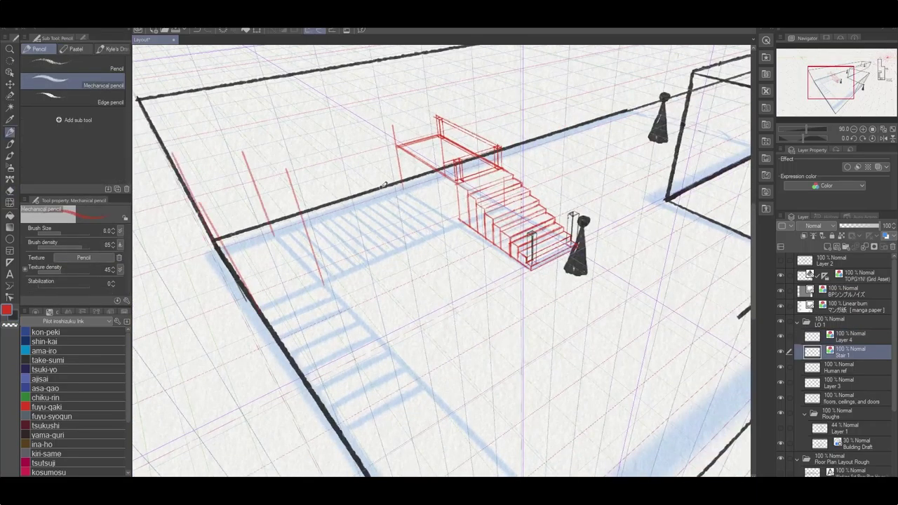
left_click_drag(340, 136, 354, 193)
left_click_drag(310, 140, 327, 202)
left_click_drag(274, 156, 293, 214)
left_click_drag(299, 152, 316, 207)
left_click_drag(327, 212, 344, 274)
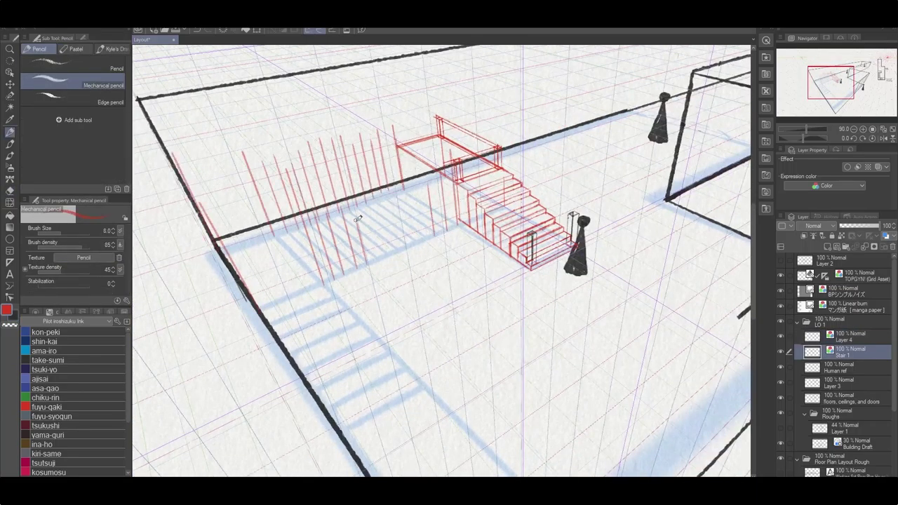
left_click_drag(351, 197, 376, 259)
key("p")
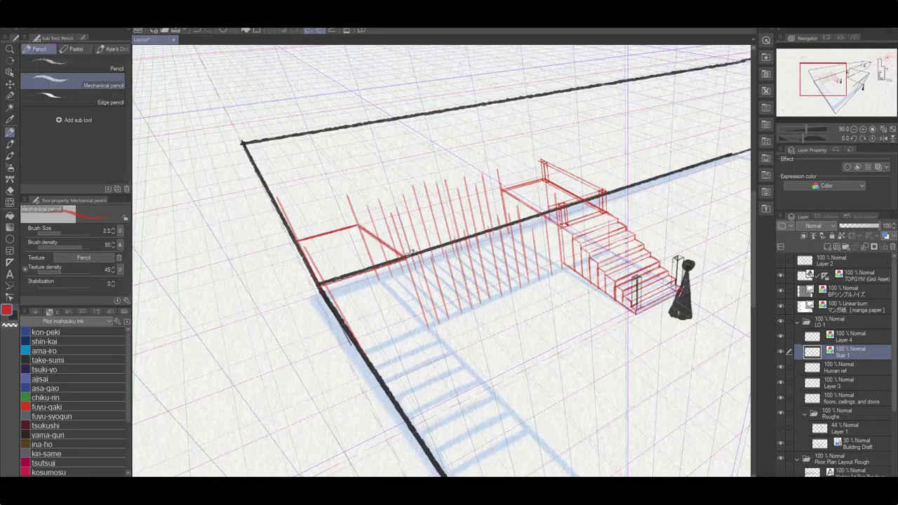
key("p")
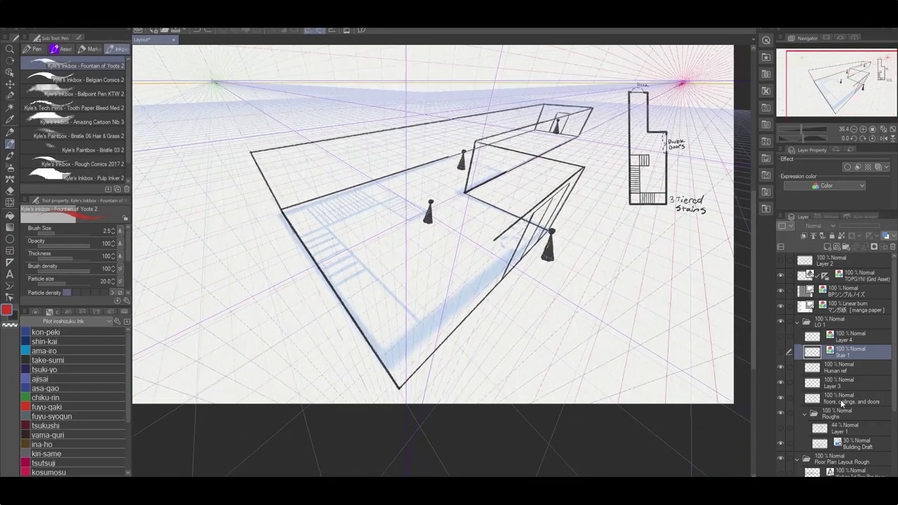
On the layout Copy 2 layer, draw the floor outlines of the short flight and the adjoining wall-side flight in pencil.
key("e")
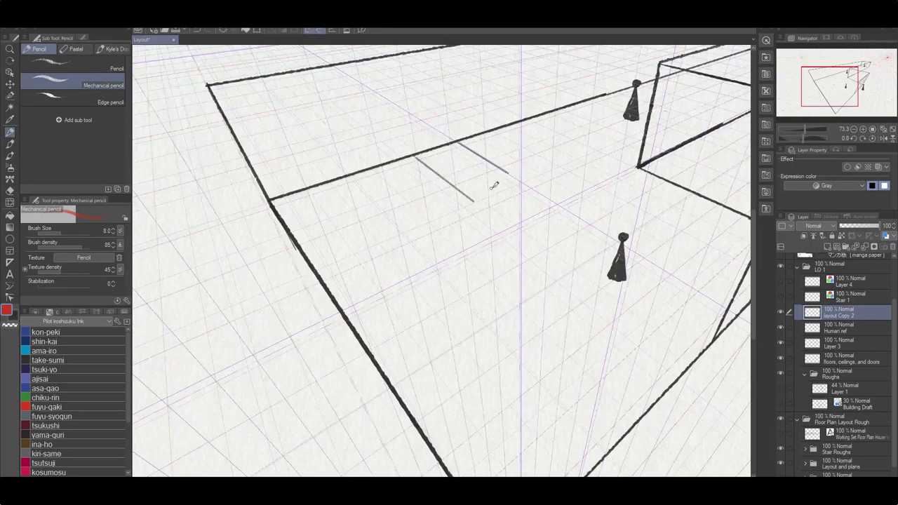
left_click_drag(522, 183, 474, 202)
mouse_move(443, 176)
left_mouse_down()
mouse_move(487, 159)
mouse_move(287, 233)
left_mouse_up()
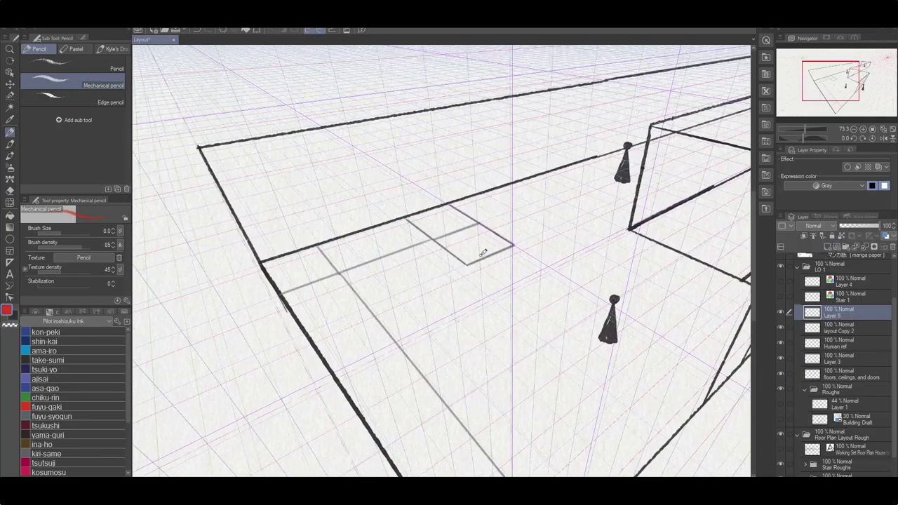
Duplicate a tread line repeatedly to fill the short, wall-side and long flights with parallel treads on the floor outline.
key("ctrl+c")
key("ctrl+v")
key("e")
key("ctrl+c")
key("ctrl+v")
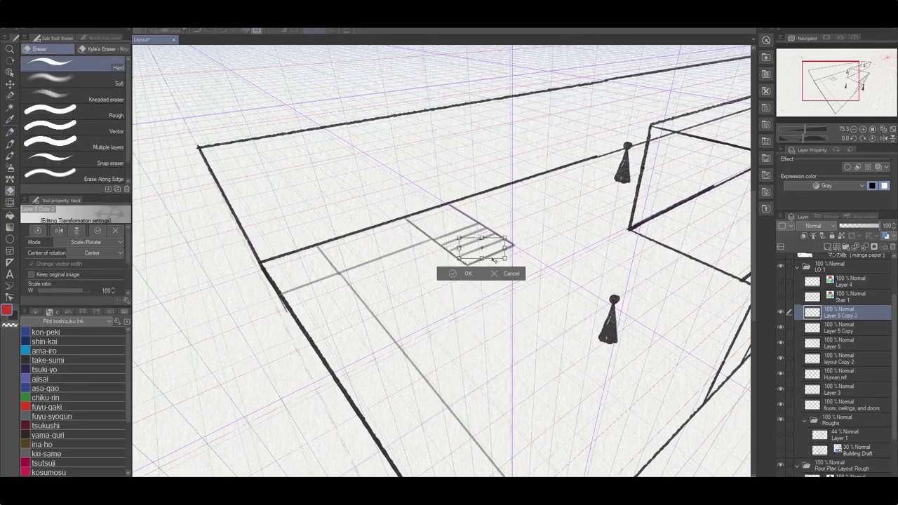
key("p")
left_click_drag(363, 237, 440, 122)
left_click_drag(441, 184, 379, 209)
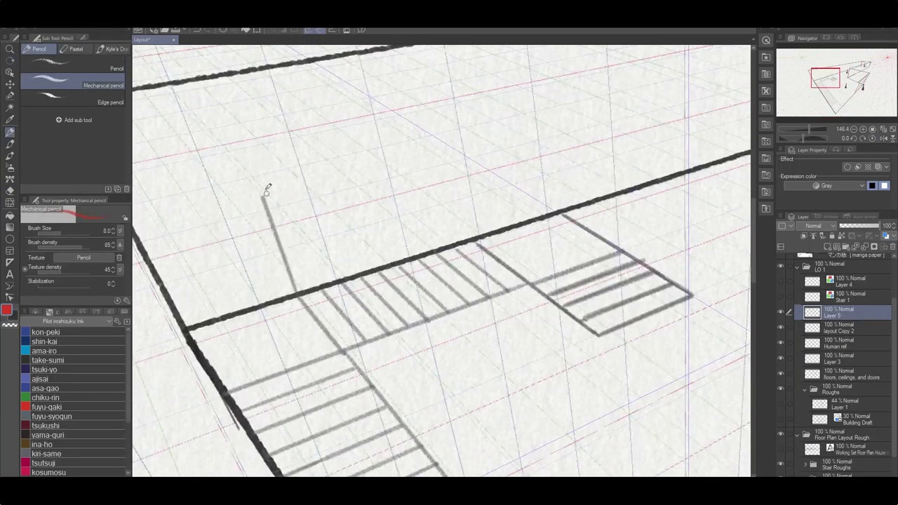
Undo the grey upright stroke at the corner landing and set the canvas's basic expression color to Color.
key("ctrl+z")
key("ctrl+k")
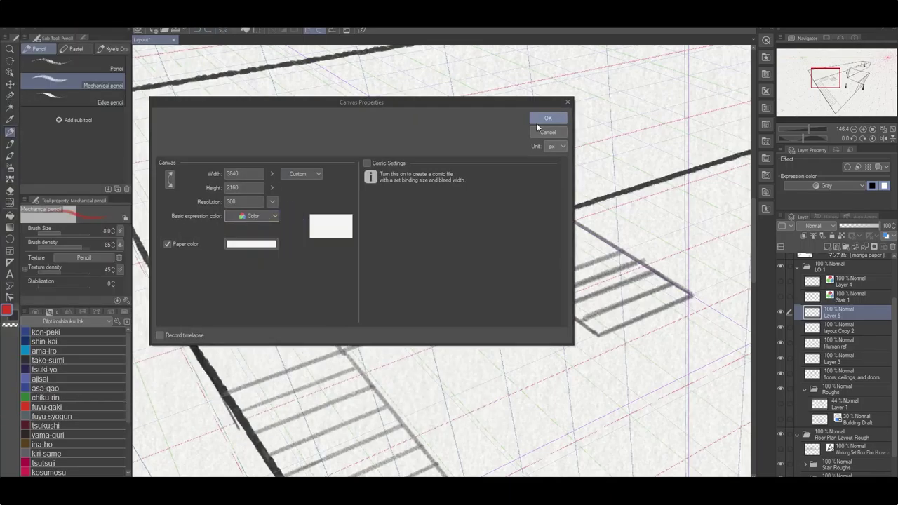
key("Return")
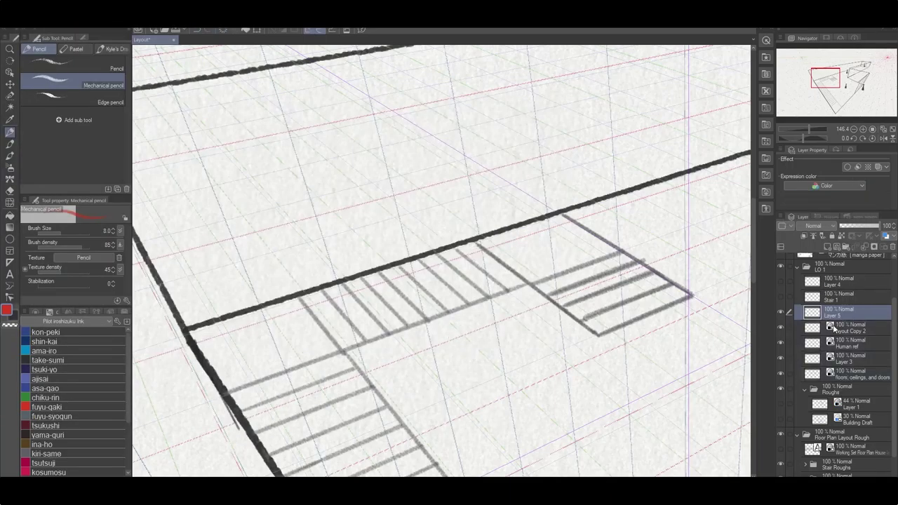
Draw red raised box outlines over the corner landing and the short flight's landing on Layer 5.
left_click_drag(288, 288, 271, 176)
left_click_drag(385, 209, 426, 341)
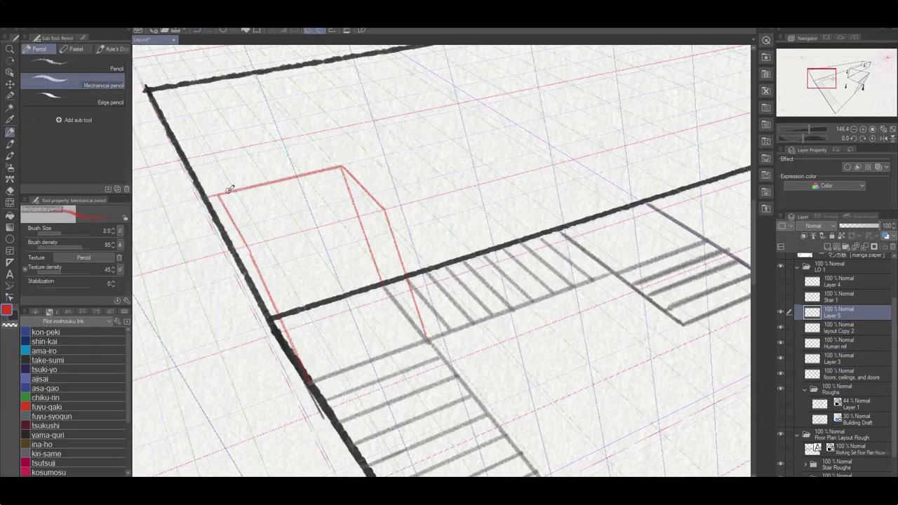
left_click_drag(385, 209, 247, 241)
key("e")
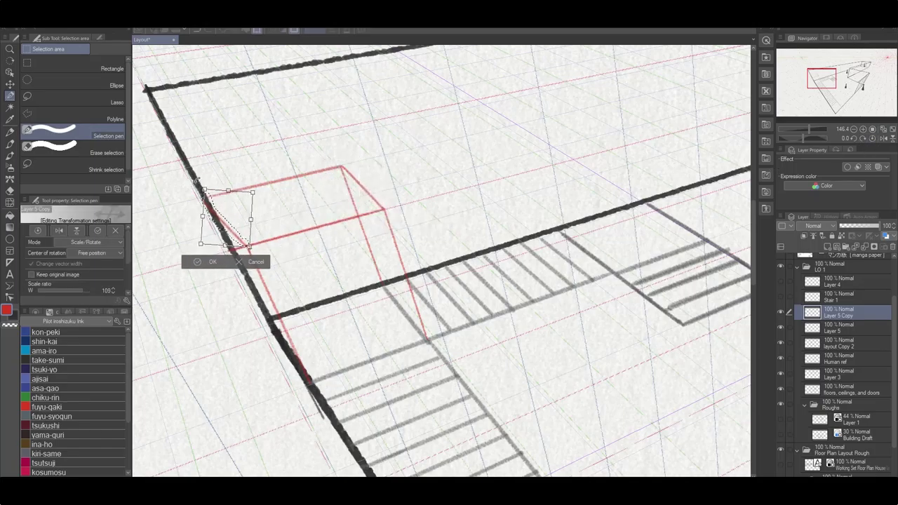
key("p")
left_click_drag(604, 192, 614, 273)
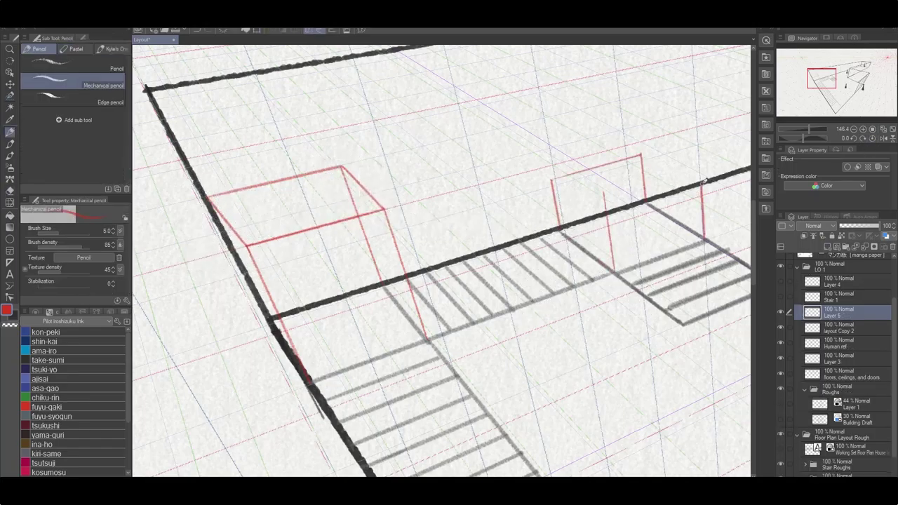
Draw a tall red box outline over the landing at the near end of the long flight, erasing the excess.
scroll(528, 140, "down", 4)
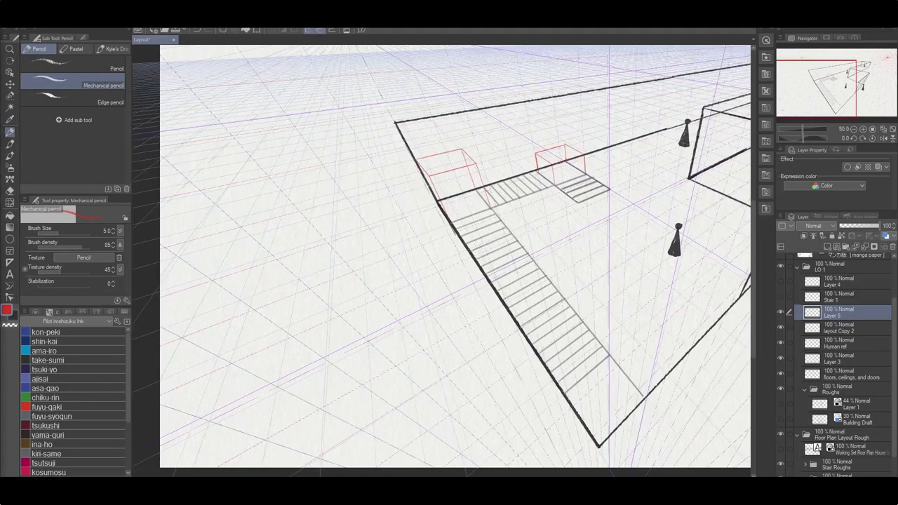
left_click_drag(565, 392, 537, 278)
left_click_drag(645, 397, 668, 281)
left_click_drag(602, 247, 590, 356)
left_click_drag(668, 292, 594, 360)
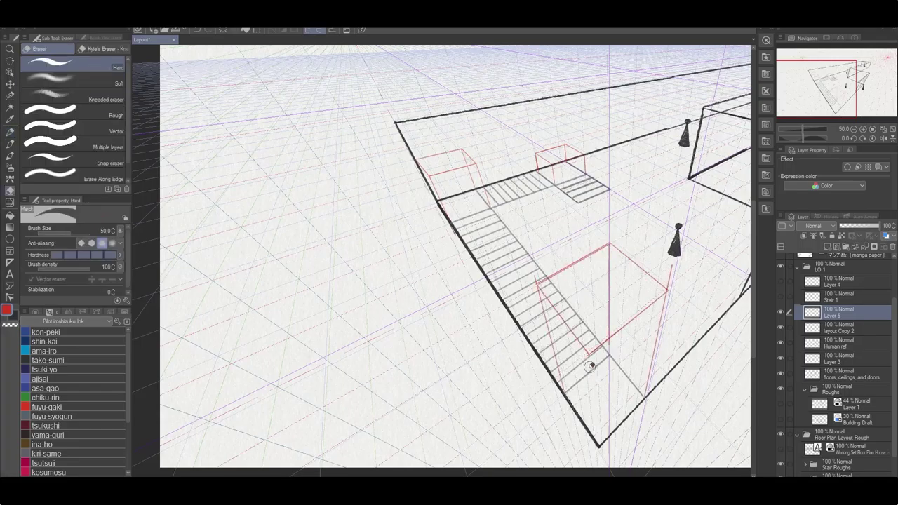
left_click_drag(538, 284, 593, 358)
left_click_drag(668, 334, 569, 364)
Try drawing the short flight's treads and risers in chiku-rin green on a new layer above Layer 5.
scroll(570, 363, "up", 4)
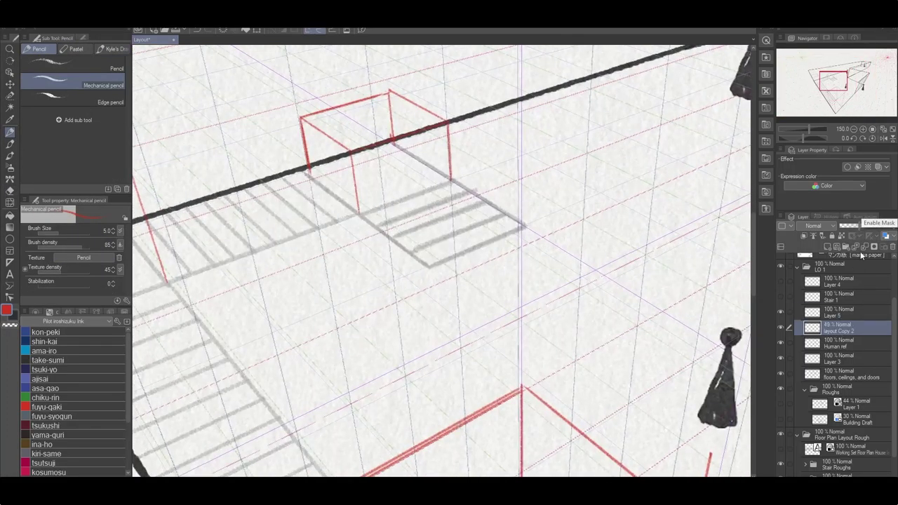
left_click(42, 397)
key("p")
left_click_drag(375, 229, 370, 167)
key("ctrl+z")
left_click_drag(523, 222, 429, 266)
key("p")
left_click_drag(511, 211, 413, 242)
left_click_drag(431, 265, 523, 223)
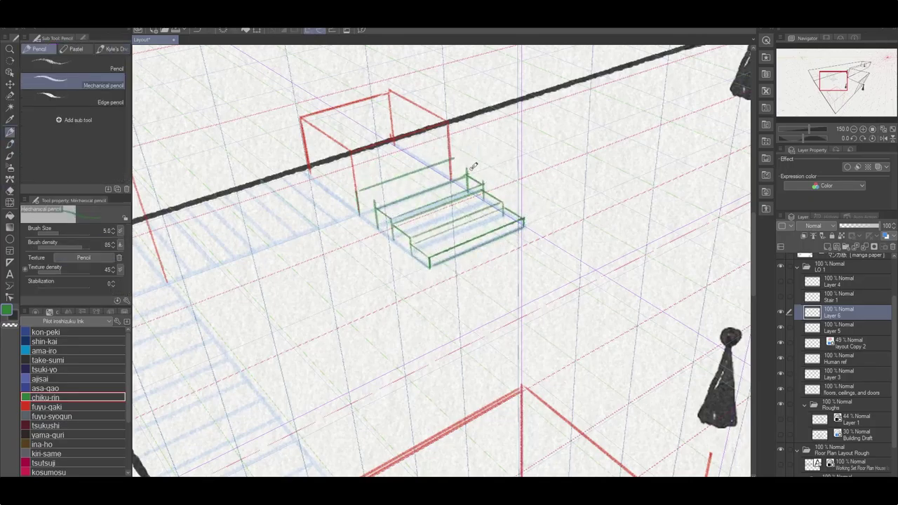
Place a scale figure beside the short flight and draw the flight's stepped treads and risers in green on Layer 5.
left_click_drag(407, 211, 449, 253)
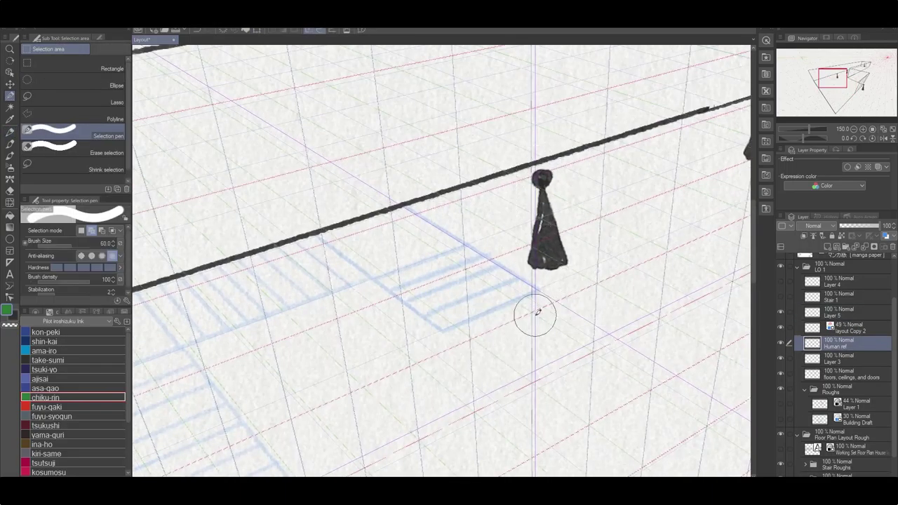
key("p")
left_click_drag(442, 331, 442, 313)
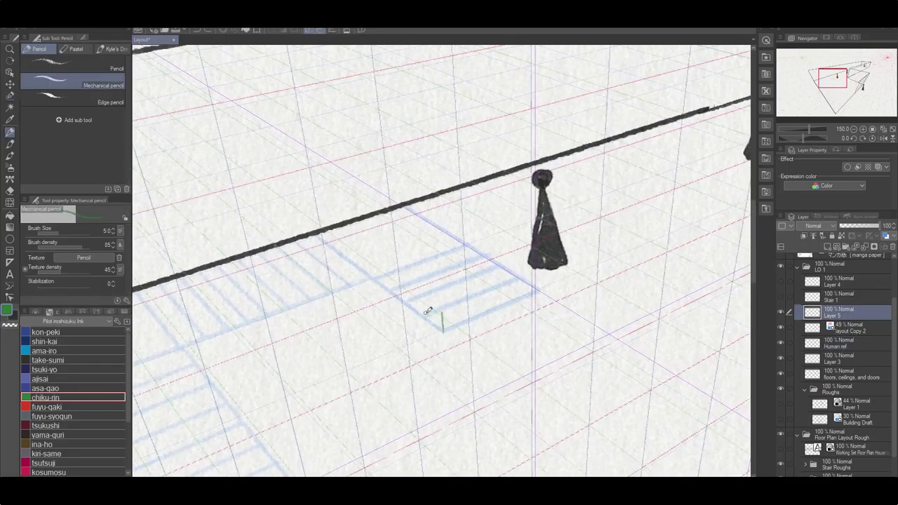
left_click_drag(379, 246, 457, 222)
left_click_drag(396, 258, 472, 233)
left_click_drag(412, 275, 486, 251)
mouse_move(427, 291)
left_mouse_down()
mouse_move(460, 259)
mouse_move(485, 312)
mouse_move(501, 265)
left_mouse_up()
mouse_move(442, 311)
left_mouse_down()
mouse_move(518, 276)
mouse_move(528, 289)
mouse_move(417, 273)
left_mouse_up()
key("e")
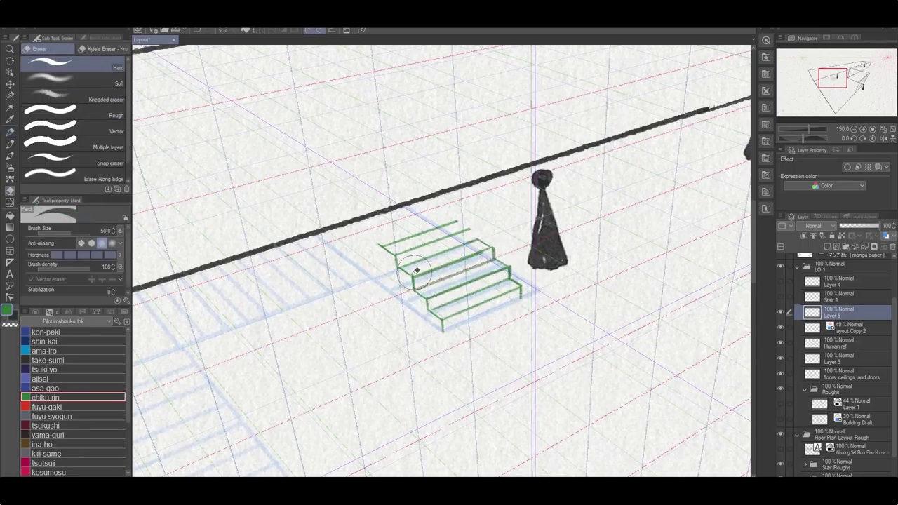
mouse_move(496, 247)
left_mouse_down()
mouse_move(533, 210)
mouse_move(456, 210)
mouse_move(495, 239)
left_mouse_up()
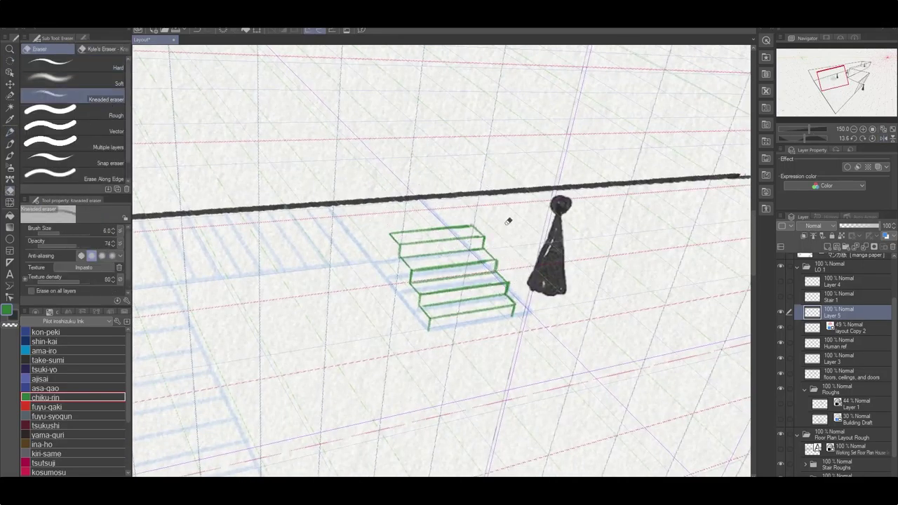
Draw the raised landing's side and back edges in green above the short flight.
key("p")
left_click_drag(393, 227, 353, 176)
left_click_drag(473, 225, 438, 173)
mouse_move(437, 172)
left_mouse_down()
mouse_move(353, 176)
mouse_move(528, 311)
left_mouse_up()
Draw the first upright steps of the wall-side flight in green beyond the landing, erasing overlapping lines.
left_click_drag(556, 202, 468, 201)
key("p")
key("p")
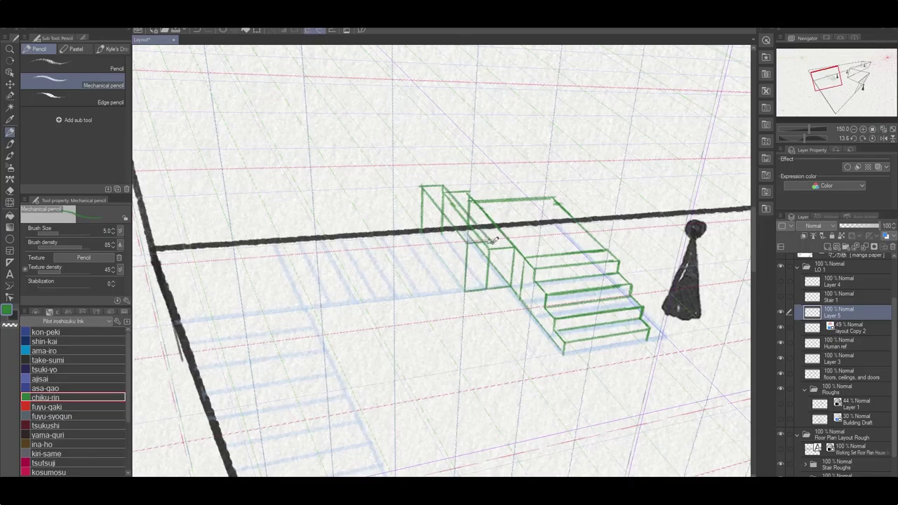
key("e")
left_click_drag(444, 204, 509, 184)
key("p")
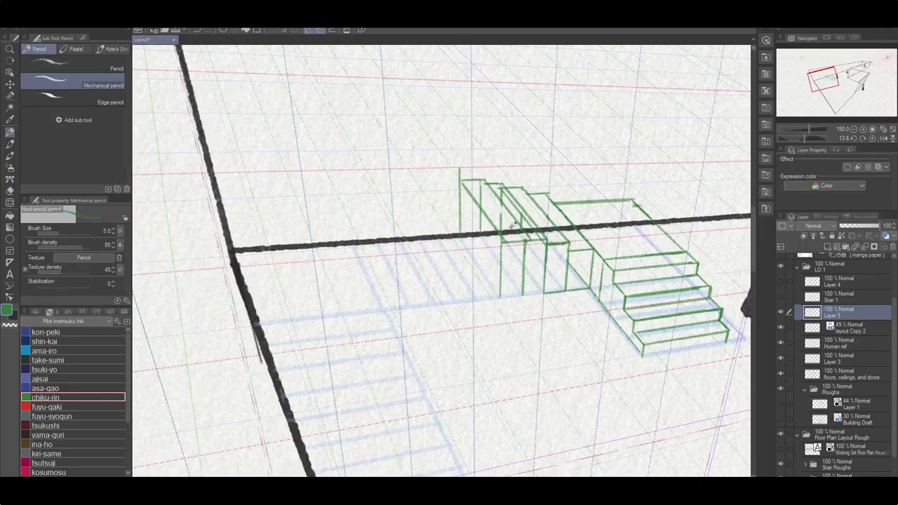
Redraw the wall-side flight's upper steps in alternating chiku-rin green and fuyu-gaki red and extend the corner landing's top edges.
key("ctrl+z")
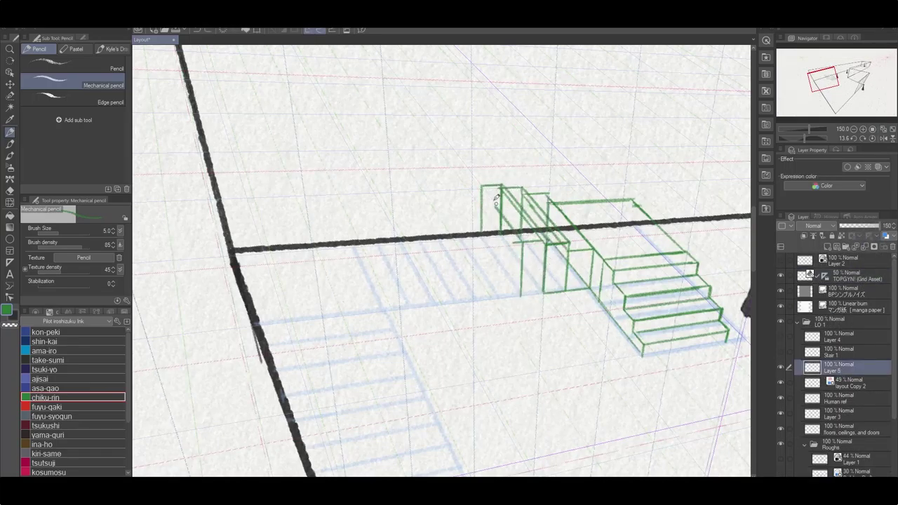
key("ctrl+y")
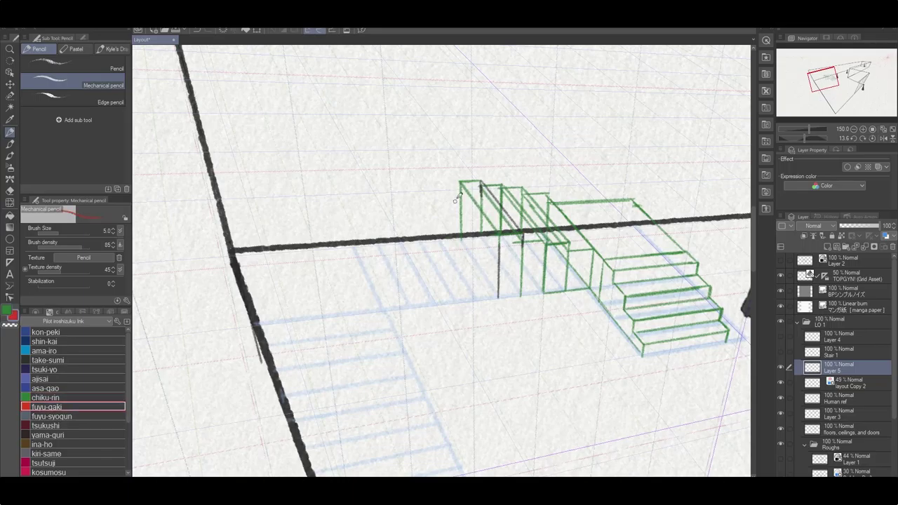
mouse_move(476, 228)
left_mouse_down()
mouse_move(476, 301)
mouse_move(439, 176)
left_mouse_up()
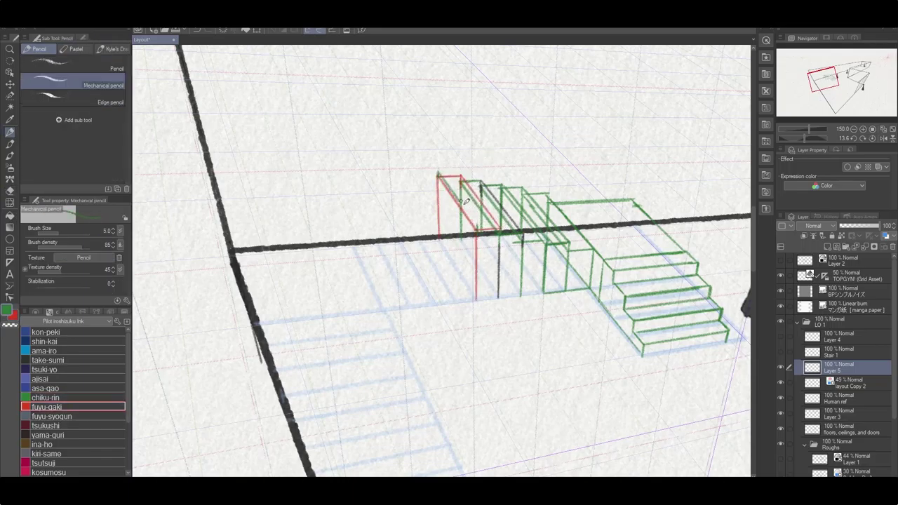
left_click_drag(397, 237, 396, 167)
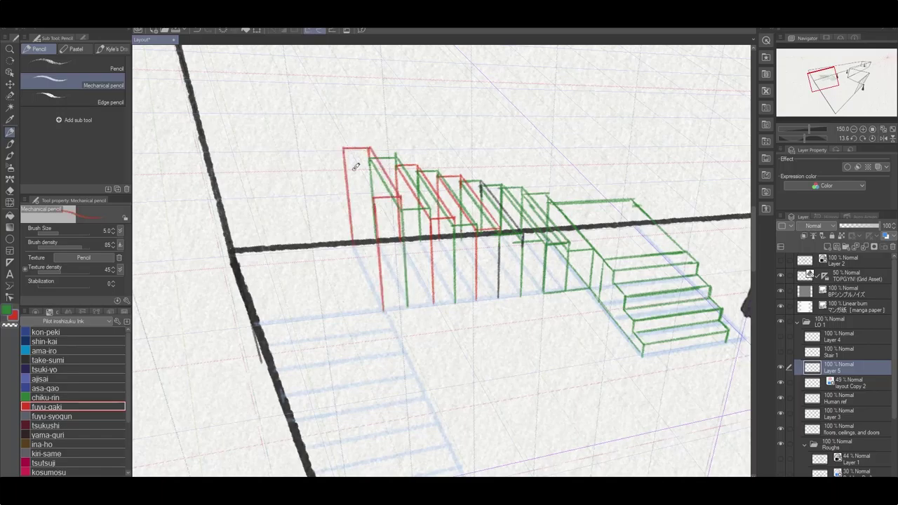
left_click_drag(342, 134, 205, 137)
left_click_drag(374, 184, 220, 197)
Adjust the view angle of the TOPGYN! (Grid Asset) 3D grid with the LO 1 folder hidden.
scroll(345, 161, "down", 3)
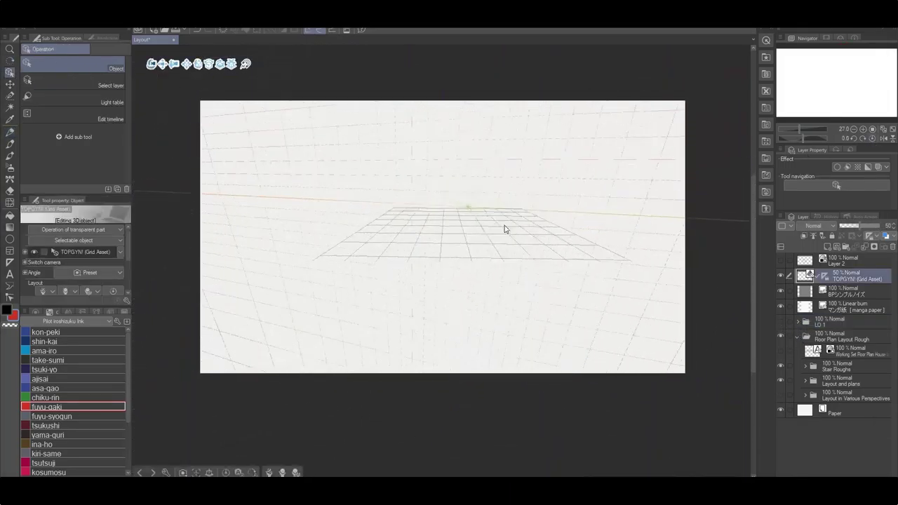
left_click_drag(503, 229, 526, 413)
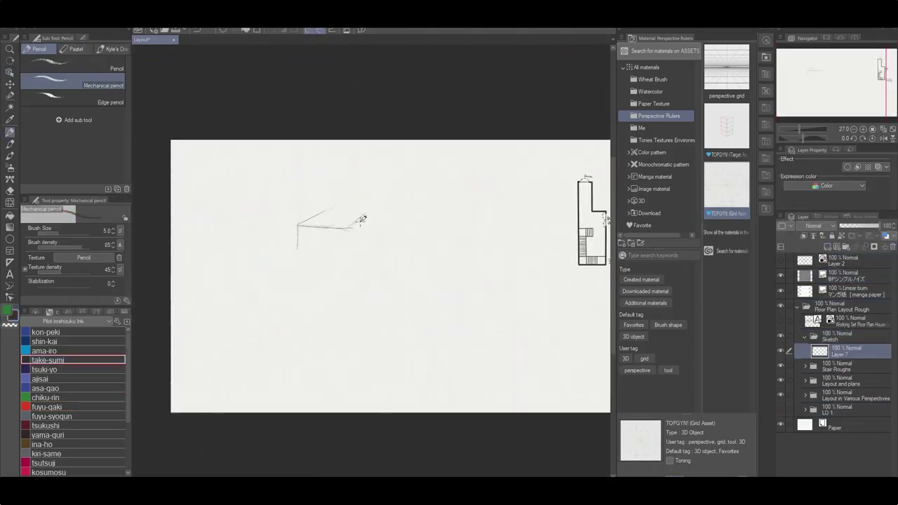
Paste a copy of the floor plan into the Sketch folder and transform it into a wide, flattened parallelogram.
key("ctrl+v")
key("ctrl+t")
mouse_move(421, 301)
left_mouse_down()
mouse_move(484, 372)
mouse_move(324, 286)
left_mouse_up()
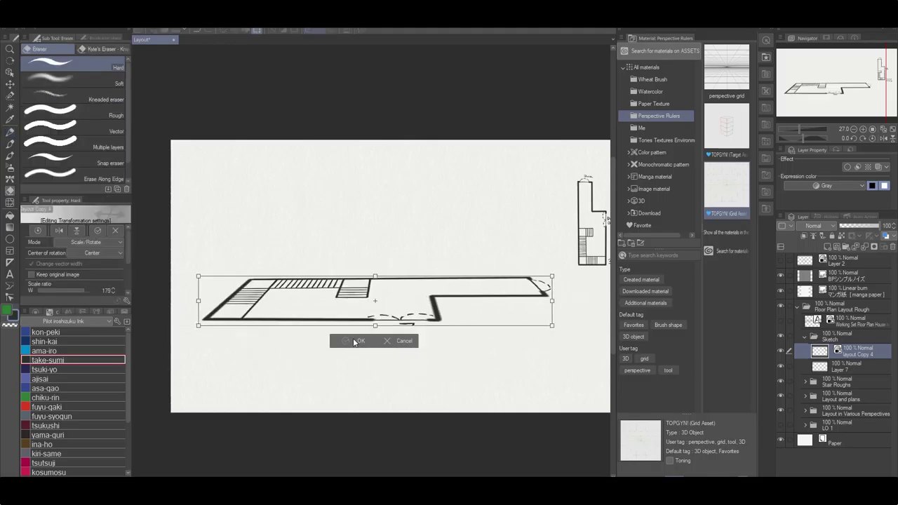
left_click(361, 341)
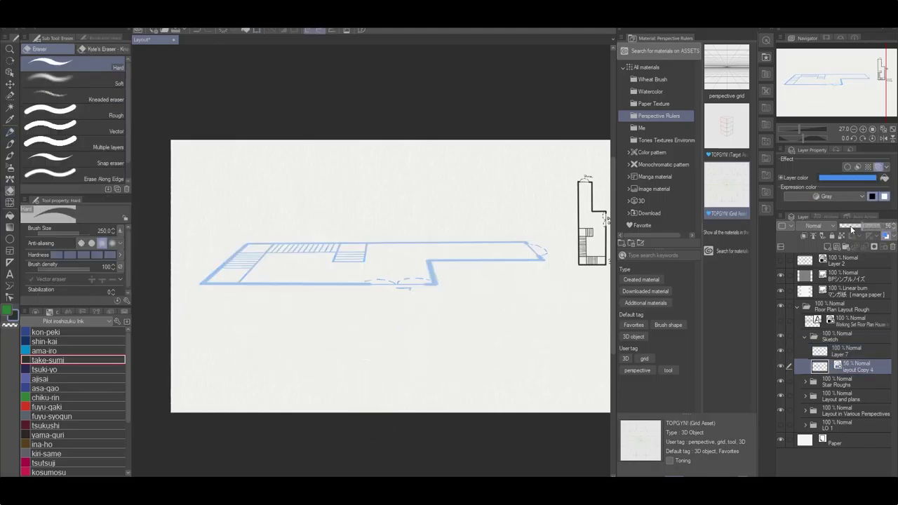
Sketch the tiered stairs with landings, railings and posts on Layer 7 over the blue plan, using the Mechanical pencil.
key("p")
left_click_drag(345, 237, 337, 269)
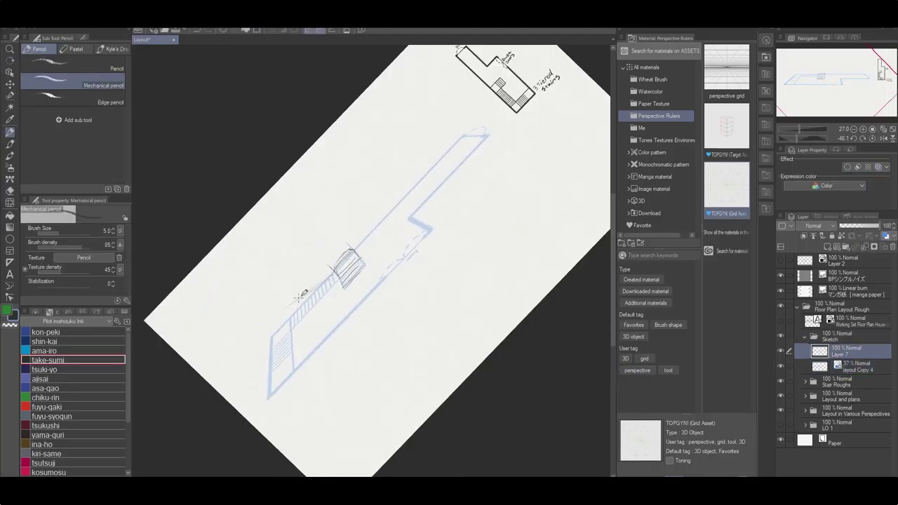
left_click_drag(284, 306, 341, 206)
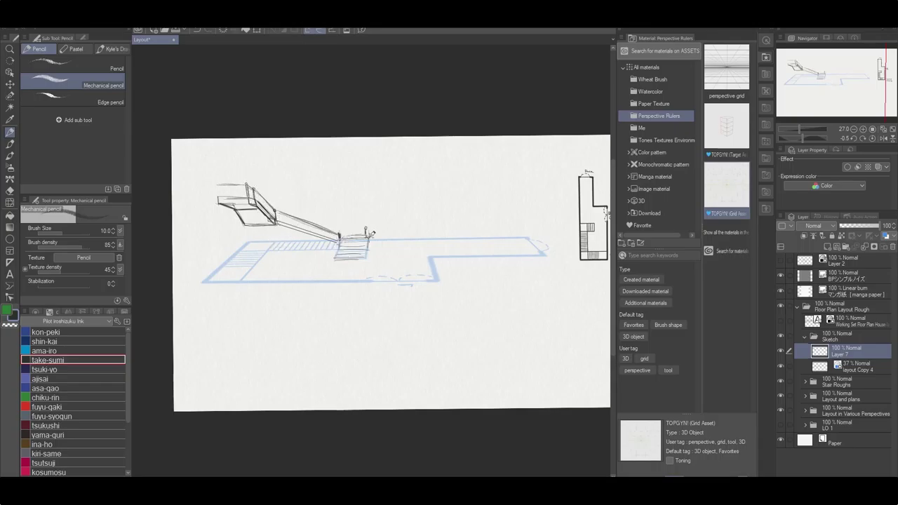
left_click_drag(367, 227, 365, 339)
left_click_drag(369, 247, 421, 301)
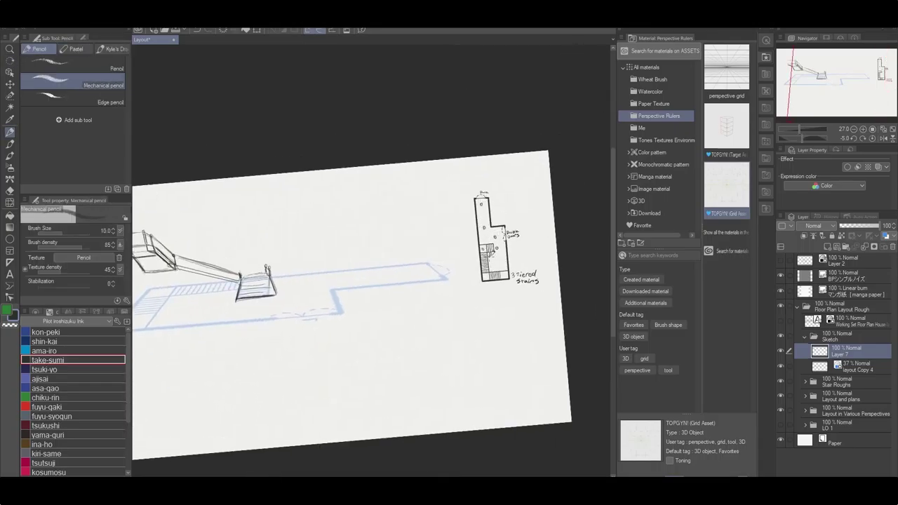
Rename the reference layer folder as Ref.
key("e")
double_click(828, 381)
type("Ref")
key("Return")
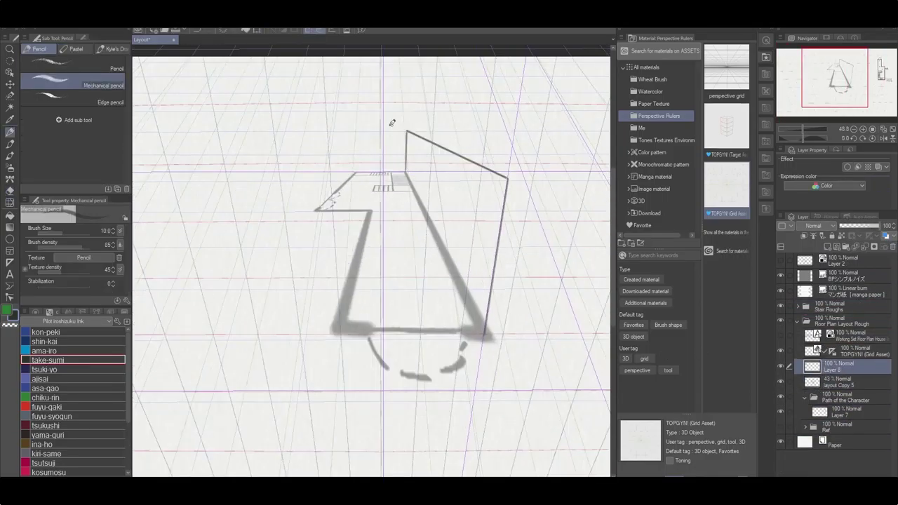
On Layer 8, draw the side hall's upright wall outlines and the near double doorway's frame over the perspective plan.
left_click_drag(332, 326, 332, 209)
left_click_drag(322, 177, 369, 146)
left_click_drag(374, 327, 374, 185)
left_click_drag(371, 185, 445, 182)
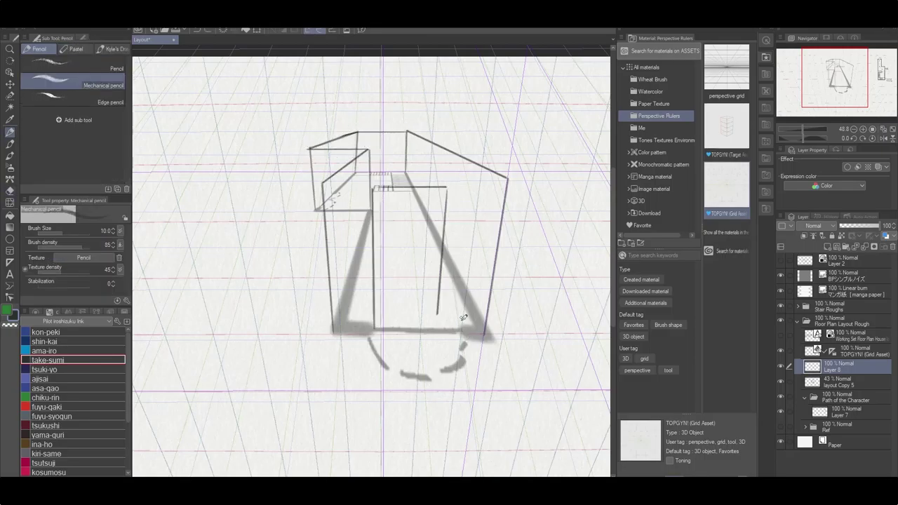